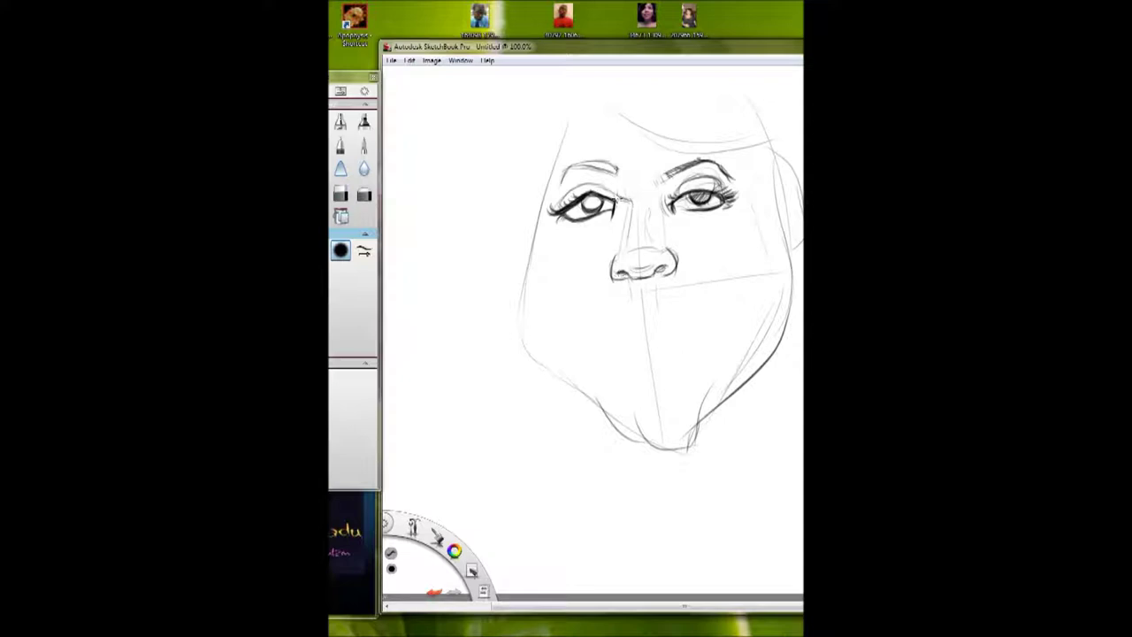
Step: Draw the full lips with a smile crease beneath the nose, then darken the irises and the left eyebrow
{"action": "mouse_move", "coordinate": [609, 271]}
{"action": "left_mouse_down"}
{"action": "mouse_move", "coordinate": [585, 329]}
{"action": "mouse_move", "coordinate": [724, 316]}
{"action": "left_mouse_up"}
{"action": "mouse_move", "coordinate": [608, 333]}
{"action": "left_mouse_down"}
{"action": "mouse_move", "coordinate": [696, 329]}
{"action": "mouse_move", "coordinate": [599, 334]}
{"action": "left_mouse_up"}
{"action": "left_click_drag", "start_coordinate": [616, 333], "coordinate": [677, 331]}
{"action": "mouse_move", "coordinate": [603, 336]}
{"action": "left_mouse_down"}
{"action": "mouse_move", "coordinate": [704, 329]}
{"action": "mouse_move", "coordinate": [608, 337]}
{"action": "left_mouse_up"}
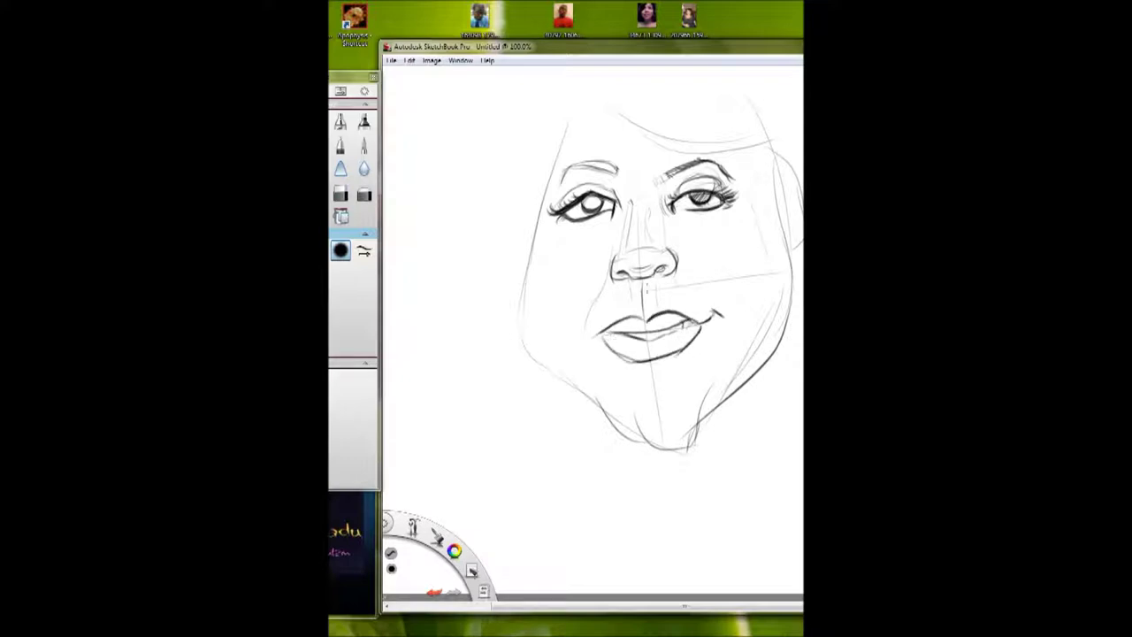
{"action": "mouse_move", "coordinate": [584, 170]}
{"action": "left_mouse_down"}
{"action": "mouse_move", "coordinate": [708, 166]}
{"action": "mouse_move", "coordinate": [709, 205]}
{"action": "left_mouse_up"}
{"action": "left_click_drag", "start_coordinate": [586, 200], "coordinate": [606, 204]}
{"action": "left_click_drag", "start_coordinate": [720, 308], "coordinate": [729, 318]}
Step: Reinforce the side contours of the face and the hairline sweeping across the forehead with darker strokes
{"action": "left_click_drag", "start_coordinate": [763, 146], "coordinate": [793, 301]}
{"action": "left_click_drag", "start_coordinate": [764, 252], "coordinate": [766, 288]}
{"action": "left_click_drag", "start_coordinate": [542, 209], "coordinate": [522, 324]}
{"action": "left_click_drag", "start_coordinate": [539, 230], "coordinate": [528, 309]}
{"action": "left_click_drag", "start_coordinate": [559, 160], "coordinate": [543, 211]}
{"action": "left_click_drag", "start_coordinate": [566, 133], "coordinate": [610, 101]}
{"action": "mouse_move", "coordinate": [610, 103]}
{"action": "left_mouse_down"}
{"action": "mouse_move", "coordinate": [725, 153]}
{"action": "mouse_move", "coordinate": [796, 140]}
{"action": "left_mouse_up"}
Step: Darken the right eye's lashes and eyebrow, and hatch the upper lip with dark shading
{"action": "left_click_drag", "start_coordinate": [718, 186], "coordinate": [734, 196]}
{"action": "left_click_drag", "start_coordinate": [674, 174], "coordinate": [700, 160]}
{"action": "mouse_move", "coordinate": [603, 335]}
{"action": "left_mouse_down"}
{"action": "mouse_move", "coordinate": [589, 338]}
{"action": "mouse_move", "coordinate": [605, 327]}
{"action": "left_mouse_up"}
{"action": "left_click_drag", "start_coordinate": [627, 317], "coordinate": [701, 322]}
{"action": "mouse_move", "coordinate": [576, 331]}
{"action": "left_mouse_down"}
{"action": "mouse_move", "coordinate": [576, 346]}
{"action": "mouse_move", "coordinate": [647, 316]}
{"action": "left_mouse_up"}
{"action": "left_click_drag", "start_coordinate": [674, 316], "coordinate": [698, 309]}
{"action": "mouse_move", "coordinate": [642, 331]}
{"action": "left_mouse_down"}
{"action": "mouse_move", "coordinate": [677, 313]}
{"action": "mouse_move", "coordinate": [654, 315]}
{"action": "left_mouse_up"}
{"action": "left_click_drag", "start_coordinate": [667, 323], "coordinate": [692, 314]}
Step: Darken the left cheek and jaw outline down to the chin, adding nose-bridge, temple and right hairline strokes
{"action": "mouse_move", "coordinate": [524, 306]}
{"action": "left_mouse_down"}
{"action": "mouse_move", "coordinate": [570, 389]}
{"action": "mouse_move", "coordinate": [646, 446]}
{"action": "left_mouse_up"}
{"action": "left_click_drag", "start_coordinate": [550, 336], "coordinate": [562, 358]}
{"action": "left_click_drag", "start_coordinate": [619, 221], "coordinate": [622, 253]}
{"action": "left_click_drag", "start_coordinate": [669, 200], "coordinate": [675, 212]}
{"action": "left_click_drag", "start_coordinate": [764, 156], "coordinate": [771, 197]}
{"action": "left_click_drag", "start_coordinate": [566, 127], "coordinate": [543, 207]}
{"action": "left_click_drag", "start_coordinate": [764, 154], "coordinate": [768, 180]}
{"action": "mouse_move", "coordinate": [616, 173]}
{"action": "left_mouse_down"}
{"action": "mouse_move", "coordinate": [533, 186]}
{"action": "mouse_move", "coordinate": [617, 165]}
{"action": "left_mouse_up"}
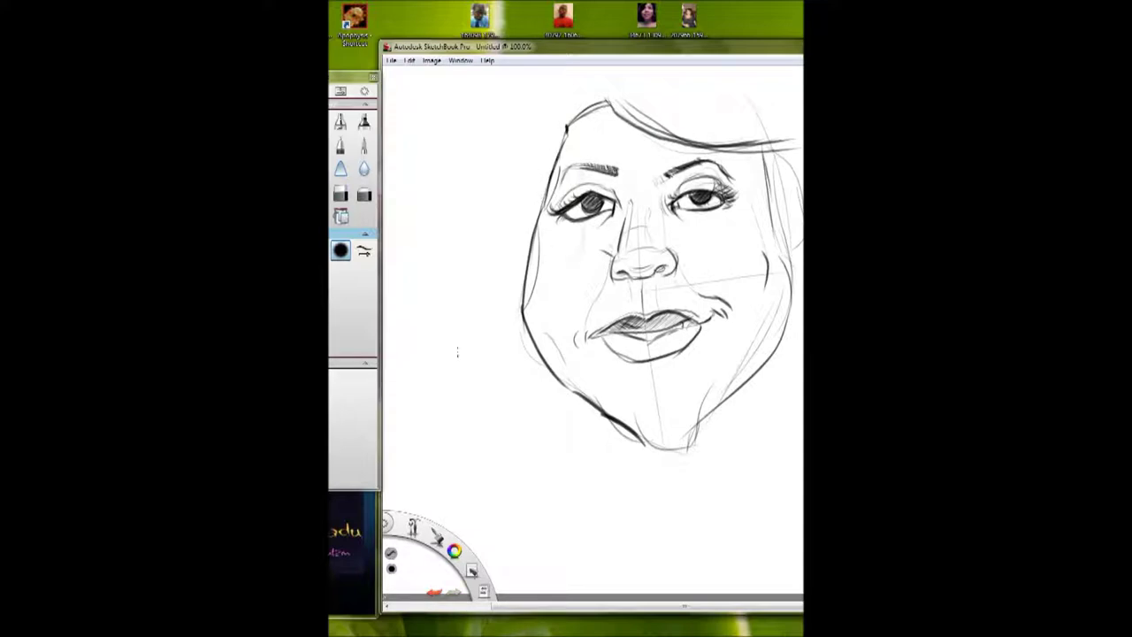
{"action": "mouse_move", "coordinate": [569, 118]}
{"action": "left_mouse_down"}
{"action": "mouse_move", "coordinate": [557, 207]}
{"action": "mouse_move", "coordinate": [540, 215]}
{"action": "mouse_move", "coordinate": [568, 175]}
{"action": "left_mouse_up"}
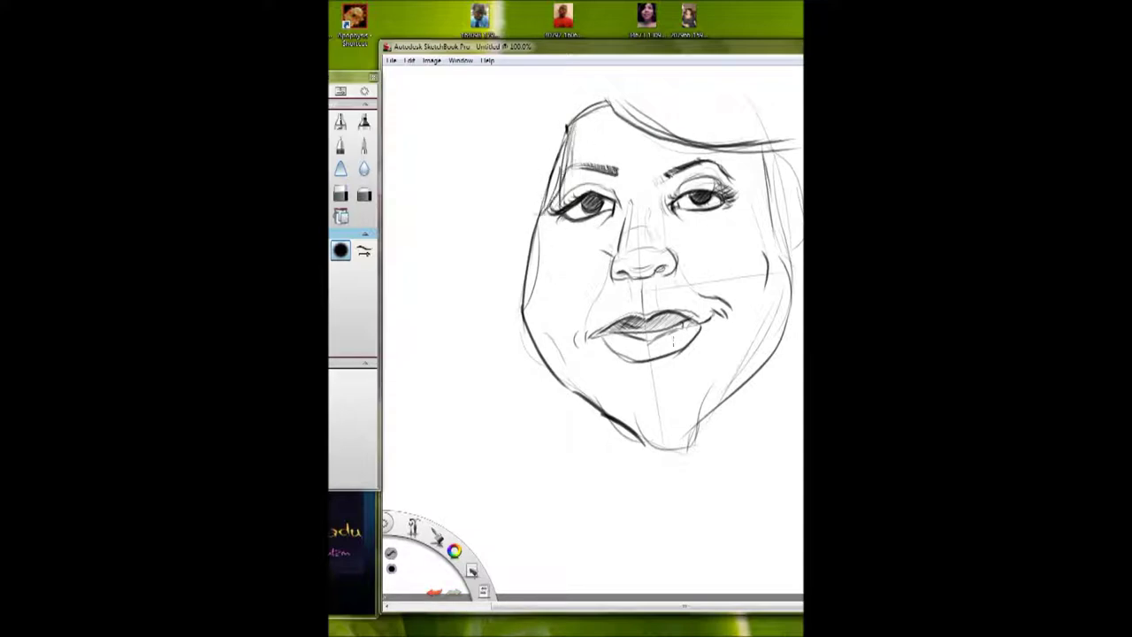
Step: Add the philtrum lines under the nose, shade the lower lip and darken the left eye's upper lid
{"action": "left_click_drag", "start_coordinate": [640, 278], "coordinate": [638, 293]}
{"action": "left_click_drag", "start_coordinate": [656, 281], "coordinate": [658, 293]}
{"action": "left_click_drag", "start_coordinate": [690, 333], "coordinate": [680, 350]}
{"action": "mouse_move", "coordinate": [676, 336]}
{"action": "left_mouse_down"}
{"action": "mouse_move", "coordinate": [663, 355]}
{"action": "mouse_move", "coordinate": [614, 350]}
{"action": "left_mouse_up"}
{"action": "left_click_drag", "start_coordinate": [619, 343], "coordinate": [629, 359]}
{"action": "mouse_move", "coordinate": [557, 205]}
{"action": "left_mouse_down"}
{"action": "mouse_move", "coordinate": [582, 182]}
{"action": "mouse_move", "coordinate": [610, 189]}
{"action": "left_mouse_up"}
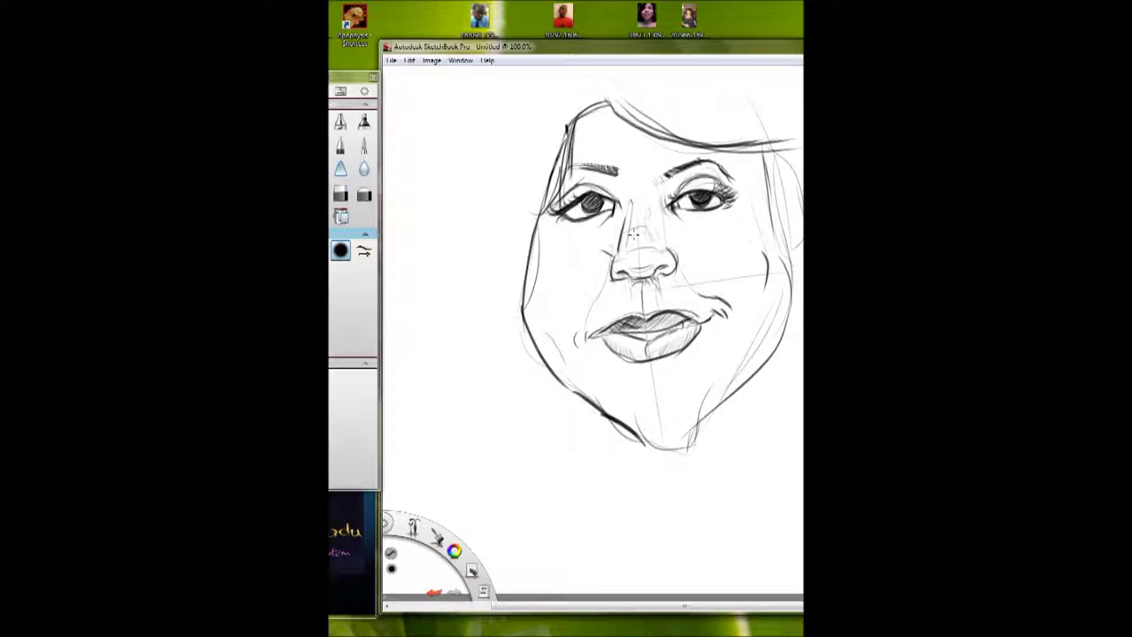
Step: Darken the chin contour and draw the right side of the neck below the jaw
{"action": "left_click_drag", "start_coordinate": [638, 442], "coordinate": [688, 447]}
{"action": "left_click_drag", "start_coordinate": [715, 375], "coordinate": [695, 433]}
{"action": "left_click_drag", "start_coordinate": [741, 389], "coordinate": [727, 453]}
Step: Outline the parted hair with a swept fringe over the right forehead and hatched strands along the left temple
{"action": "left_click_drag", "start_coordinate": [611, 87], "coordinate": [796, 159]}
{"action": "mouse_move", "coordinate": [610, 84]}
{"action": "left_mouse_down"}
{"action": "mouse_move", "coordinate": [588, 97]}
{"action": "mouse_move", "coordinate": [541, 212]}
{"action": "left_mouse_up"}
{"action": "left_click_drag", "start_coordinate": [575, 95], "coordinate": [534, 221]}
{"action": "mouse_move", "coordinate": [601, 87]}
{"action": "left_mouse_down"}
{"action": "mouse_move", "coordinate": [559, 151]}
{"action": "mouse_move", "coordinate": [551, 131]}
{"action": "left_mouse_up"}
{"action": "mouse_move", "coordinate": [619, 75]}
{"action": "left_mouse_down"}
{"action": "mouse_move", "coordinate": [584, 94]}
{"action": "mouse_move", "coordinate": [605, 102]}
{"action": "left_mouse_up"}
{"action": "left_click_drag", "start_coordinate": [766, 155], "coordinate": [801, 237]}
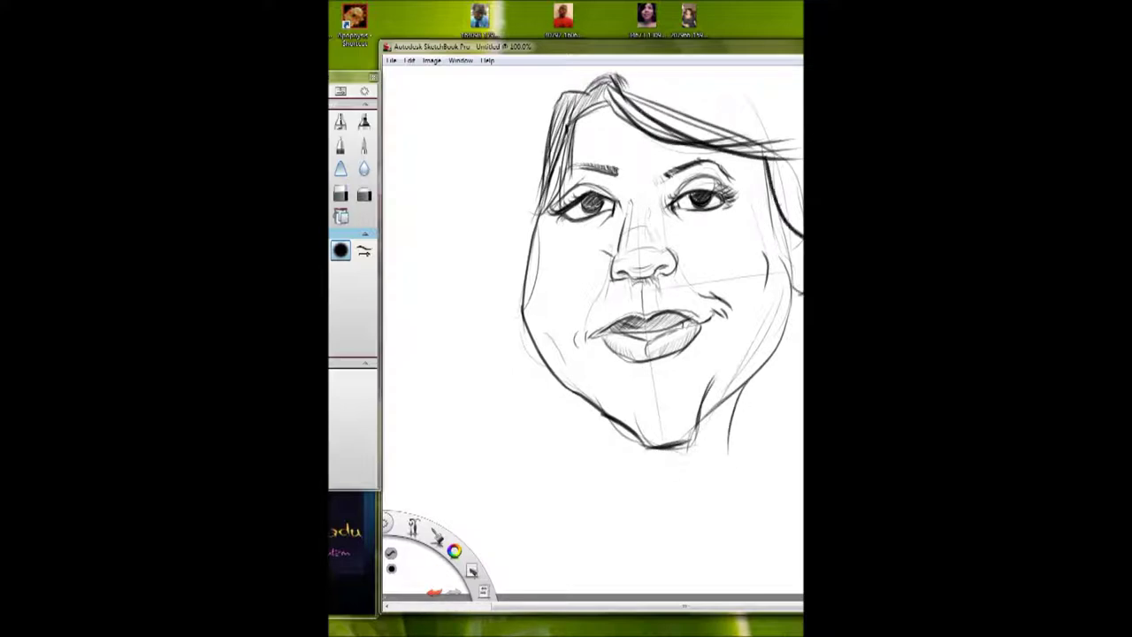
{"action": "mouse_move", "coordinate": [624, 78]}
{"action": "left_mouse_down"}
{"action": "mouse_move", "coordinate": [704, 135]}
{"action": "mouse_move", "coordinate": [773, 148]}
{"action": "left_mouse_up"}
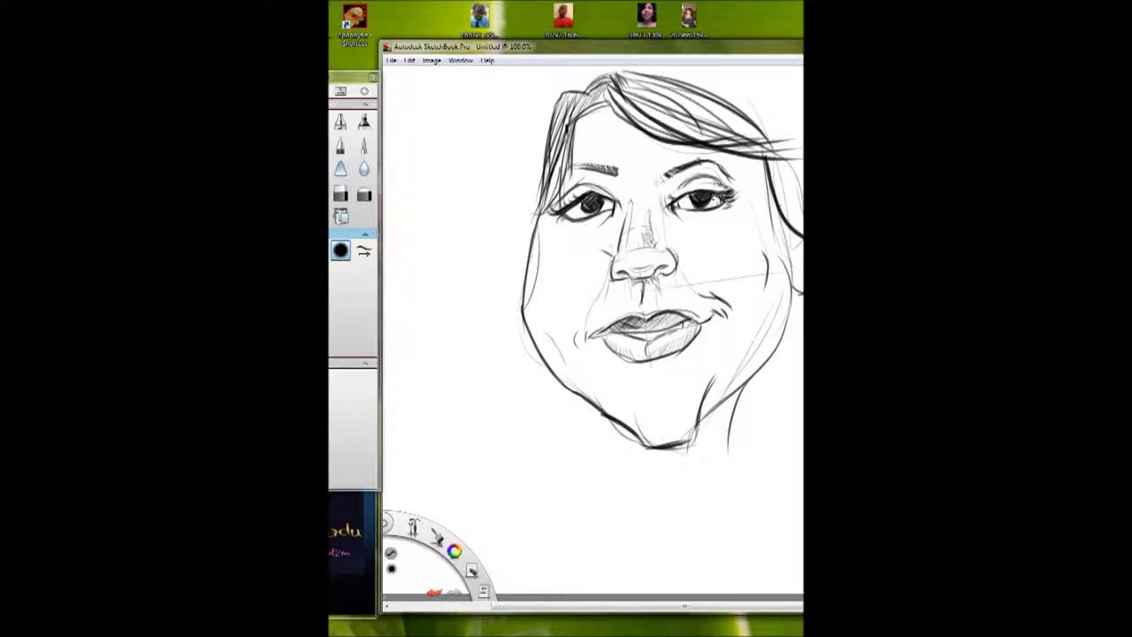
Step: Darken the right jaw, and draw the left neck line, the left earlobe and both sloping shoulder lines
{"action": "mouse_move", "coordinate": [794, 285]}
{"action": "left_mouse_down"}
{"action": "mouse_move", "coordinate": [695, 428]}
{"action": "mouse_move", "coordinate": [734, 460]}
{"action": "left_mouse_up"}
{"action": "left_click_drag", "start_coordinate": [607, 410], "coordinate": [598, 478]}
{"action": "left_click_drag", "start_coordinate": [530, 322], "coordinate": [529, 359]}
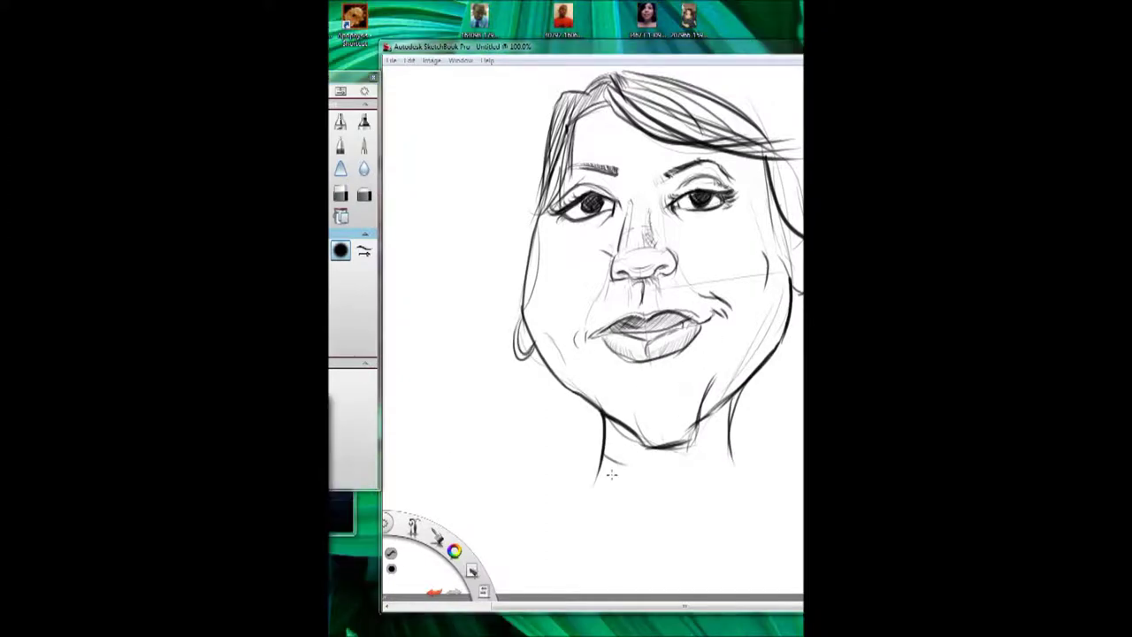
{"action": "left_click_drag", "start_coordinate": [600, 462], "coordinate": [564, 500]}
{"action": "left_click_drag", "start_coordinate": [734, 462], "coordinate": [791, 511]}
Step: Hatch the swept fringe with dense dark strands that continue down beside the right temple
{"action": "mouse_move", "coordinate": [630, 81]}
{"action": "left_mouse_down"}
{"action": "mouse_move", "coordinate": [755, 148]}
{"action": "mouse_move", "coordinate": [724, 146]}
{"action": "left_mouse_up"}
{"action": "mouse_move", "coordinate": [616, 87]}
{"action": "left_mouse_down"}
{"action": "mouse_move", "coordinate": [660, 137]}
{"action": "mouse_move", "coordinate": [688, 147]}
{"action": "mouse_move", "coordinate": [643, 111]}
{"action": "mouse_move", "coordinate": [709, 145]}
{"action": "mouse_move", "coordinate": [646, 106]}
{"action": "mouse_move", "coordinate": [677, 123]}
{"action": "left_mouse_up"}
{"action": "left_click_drag", "start_coordinate": [670, 81], "coordinate": [720, 145]}
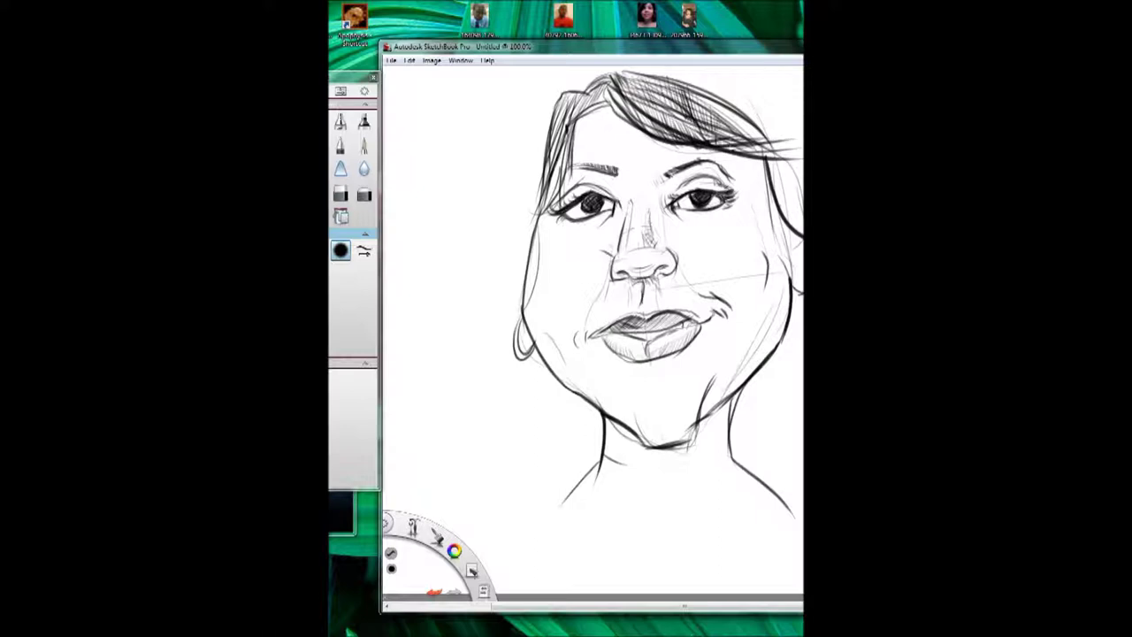
{"action": "left_click_drag", "start_coordinate": [711, 99], "coordinate": [761, 147]}
{"action": "left_click_drag", "start_coordinate": [682, 88], "coordinate": [766, 147]}
{"action": "mouse_move", "coordinate": [676, 113]}
{"action": "left_mouse_down"}
{"action": "mouse_move", "coordinate": [773, 154]}
{"action": "mouse_move", "coordinate": [784, 208]}
{"action": "left_mouse_up"}
{"action": "left_click_drag", "start_coordinate": [766, 150], "coordinate": [796, 228]}
Step: Raise the crown with a higher hair outline and fill it with hatched strands down to the right temple
{"action": "scroll", "coordinate": [592, 334], "scroll_direction": "up", "scroll_amount": 2}
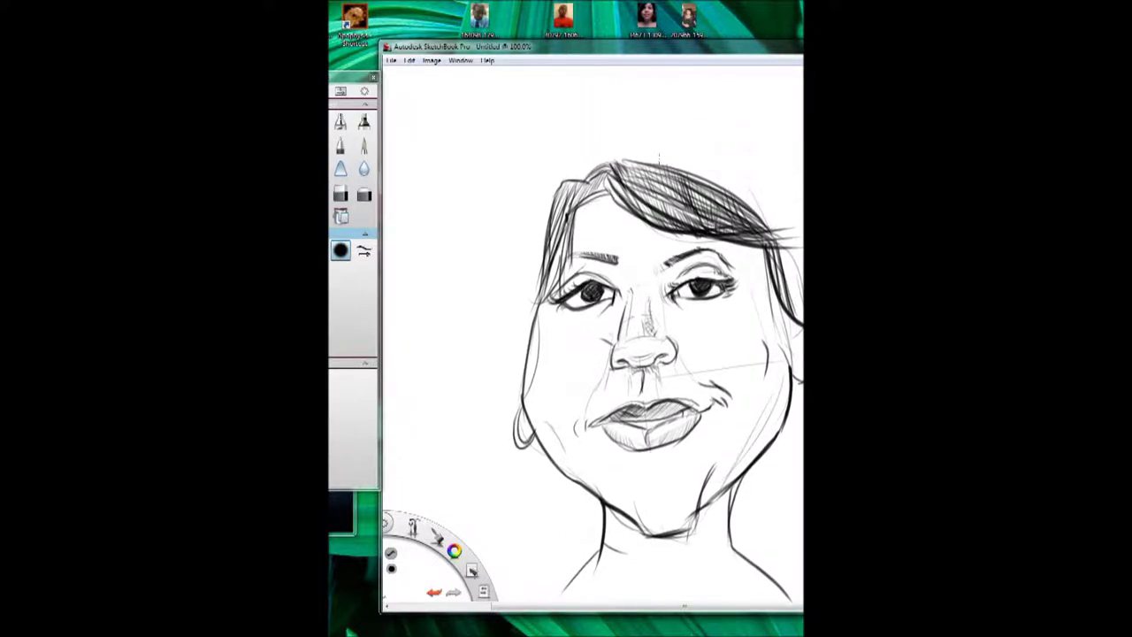
{"action": "mouse_move", "coordinate": [609, 170]}
{"action": "left_mouse_down"}
{"action": "mouse_move", "coordinate": [633, 156]}
{"action": "mouse_move", "coordinate": [635, 134]}
{"action": "mouse_move", "coordinate": [688, 163]}
{"action": "left_mouse_up"}
{"action": "mouse_move", "coordinate": [640, 135]}
{"action": "left_mouse_down"}
{"action": "mouse_move", "coordinate": [787, 146]}
{"action": "mouse_move", "coordinate": [803, 179]}
{"action": "left_mouse_up"}
{"action": "left_click_drag", "start_coordinate": [783, 251], "coordinate": [803, 318]}
{"action": "mouse_move", "coordinate": [724, 142]}
{"action": "left_mouse_down"}
{"action": "mouse_move", "coordinate": [803, 230]}
{"action": "mouse_move", "coordinate": [780, 230]}
{"action": "left_mouse_up"}
{"action": "left_click_drag", "start_coordinate": [700, 144], "coordinate": [755, 230]}
{"action": "mouse_move", "coordinate": [623, 143]}
{"action": "left_mouse_down"}
{"action": "mouse_move", "coordinate": [637, 164]}
{"action": "mouse_move", "coordinate": [711, 168]}
{"action": "mouse_move", "coordinate": [716, 155]}
{"action": "mouse_move", "coordinate": [771, 227]}
{"action": "left_mouse_up"}
{"action": "left_click_drag", "start_coordinate": [740, 152], "coordinate": [777, 232]}
{"action": "left_click_drag", "start_coordinate": [672, 140], "coordinate": [793, 236]}
{"action": "left_click_drag", "start_coordinate": [730, 149], "coordinate": [782, 236]}
{"action": "left_click_drag", "start_coordinate": [754, 166], "coordinate": [789, 237]}
{"action": "left_click_drag", "start_coordinate": [773, 186], "coordinate": [802, 253]}
{"action": "left_click_drag", "start_coordinate": [743, 143], "coordinate": [762, 179]}
{"action": "left_click_drag", "start_coordinate": [752, 138], "coordinate": [794, 212]}
{"action": "left_click_drag", "start_coordinate": [777, 161], "coordinate": [803, 228]}
{"action": "left_click_drag", "start_coordinate": [741, 143], "coordinate": [803, 182]}
Step: Draw long hair strands falling from the left temple past the cheek to beside the earlobe
{"action": "left_click_drag", "start_coordinate": [566, 188], "coordinate": [535, 275]}
{"action": "mouse_move", "coordinate": [545, 206]}
{"action": "left_mouse_down"}
{"action": "mouse_move", "coordinate": [531, 283]}
{"action": "mouse_move", "coordinate": [539, 278]}
{"action": "mouse_move", "coordinate": [513, 312]}
{"action": "left_mouse_up"}
{"action": "left_click_drag", "start_coordinate": [531, 267], "coordinate": [508, 393]}
{"action": "left_click_drag", "start_coordinate": [536, 290], "coordinate": [506, 407]}
{"action": "left_click_drag", "start_coordinate": [539, 299], "coordinate": [511, 384]}
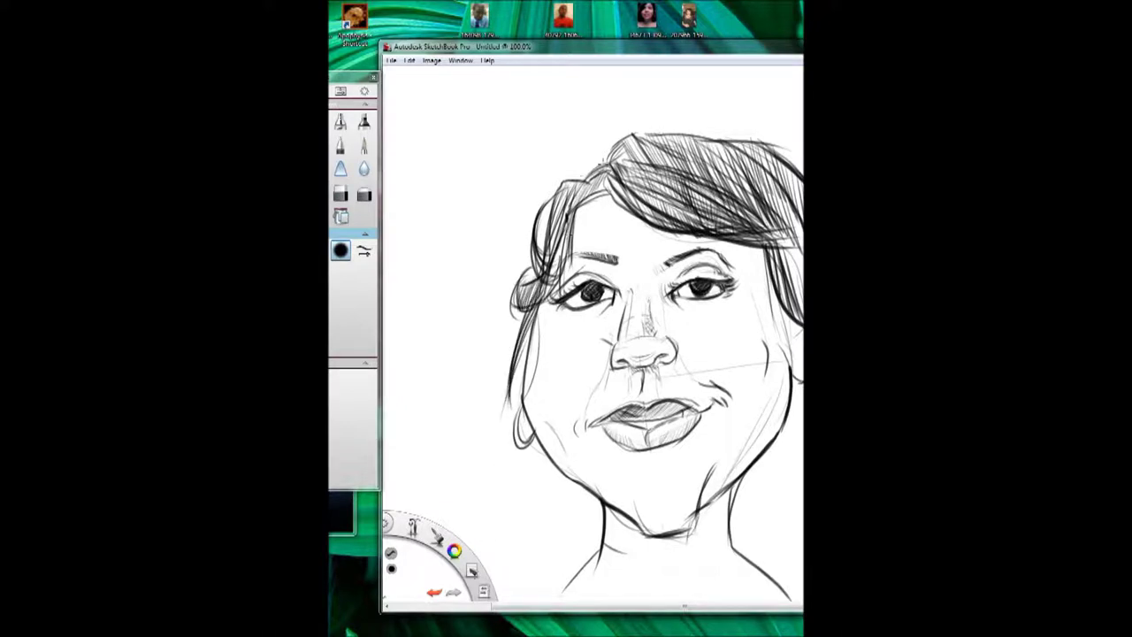
{"action": "left_click_drag", "start_coordinate": [577, 182], "coordinate": [516, 262]}
{"action": "left_click_drag", "start_coordinate": [543, 194], "coordinate": [522, 281]}
{"action": "left_click_drag", "start_coordinate": [533, 228], "coordinate": [513, 341]}
{"action": "left_click_drag", "start_coordinate": [523, 303], "coordinate": [507, 359]}
{"action": "mouse_move", "coordinate": [535, 299]}
{"action": "left_mouse_down"}
{"action": "mouse_move", "coordinate": [483, 448]}
{"action": "mouse_move", "coordinate": [512, 398]}
{"action": "left_mouse_up"}
{"action": "mouse_move", "coordinate": [532, 341]}
{"action": "left_mouse_down"}
{"action": "mouse_move", "coordinate": [489, 437]}
{"action": "mouse_move", "coordinate": [468, 449]}
{"action": "left_mouse_up"}
{"action": "mouse_move", "coordinate": [527, 320]}
{"action": "left_mouse_down"}
{"action": "mouse_move", "coordinate": [489, 430]}
{"action": "mouse_move", "coordinate": [511, 428]}
{"action": "left_mouse_up"}
Step: Darken the hair parting and the lower edge of the fringe with heavier strands around the forehead
{"action": "mouse_move", "coordinate": [642, 175]}
{"action": "left_mouse_down"}
{"action": "mouse_move", "coordinate": [587, 209]}
{"action": "mouse_move", "coordinate": [610, 223]}
{"action": "mouse_move", "coordinate": [600, 212]}
{"action": "left_mouse_up"}
{"action": "left_click_drag", "start_coordinate": [672, 207], "coordinate": [801, 266]}
{"action": "mouse_move", "coordinate": [768, 236]}
{"action": "left_mouse_down"}
{"action": "mouse_move", "coordinate": [801, 300]}
{"action": "mouse_move", "coordinate": [803, 282]}
{"action": "left_mouse_up"}
{"action": "mouse_move", "coordinate": [598, 174]}
{"action": "left_mouse_down"}
{"action": "mouse_move", "coordinate": [791, 243]}
{"action": "mouse_move", "coordinate": [583, 175]}
{"action": "left_mouse_up"}
{"action": "left_click_drag", "start_coordinate": [622, 143], "coordinate": [605, 168]}
{"action": "mouse_move", "coordinate": [646, 125]}
{"action": "left_mouse_down"}
{"action": "mouse_move", "coordinate": [595, 172]}
{"action": "mouse_move", "coordinate": [630, 147]}
{"action": "mouse_move", "coordinate": [612, 202]}
{"action": "left_mouse_up"}
{"action": "mouse_move", "coordinate": [614, 163]}
{"action": "left_mouse_down"}
{"action": "mouse_move", "coordinate": [571, 208]}
{"action": "mouse_move", "coordinate": [596, 201]}
{"action": "left_mouse_up"}
{"action": "mouse_move", "coordinate": [603, 192]}
{"action": "left_mouse_down"}
{"action": "mouse_move", "coordinate": [568, 225]}
{"action": "mouse_move", "coordinate": [557, 295]}
{"action": "left_mouse_up"}
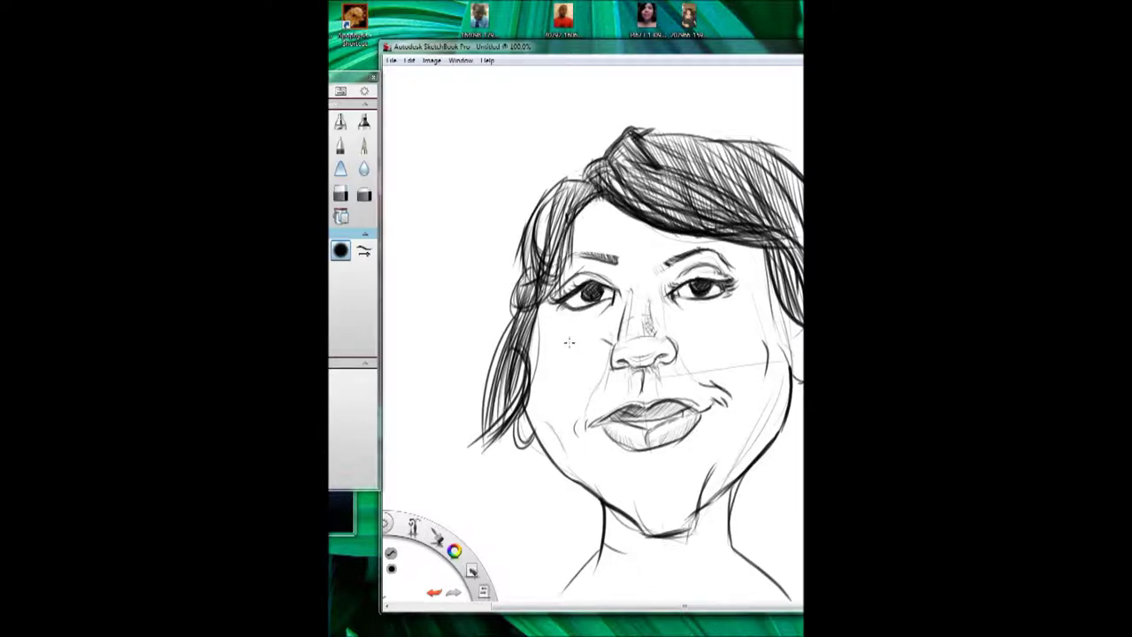
{"action": "left_click_drag", "start_coordinate": [591, 168], "coordinate": [631, 208]}
{"action": "left_click_drag", "start_coordinate": [610, 181], "coordinate": [645, 212]}
{"action": "left_click_drag", "start_coordinate": [791, 214], "coordinate": [778, 317]}
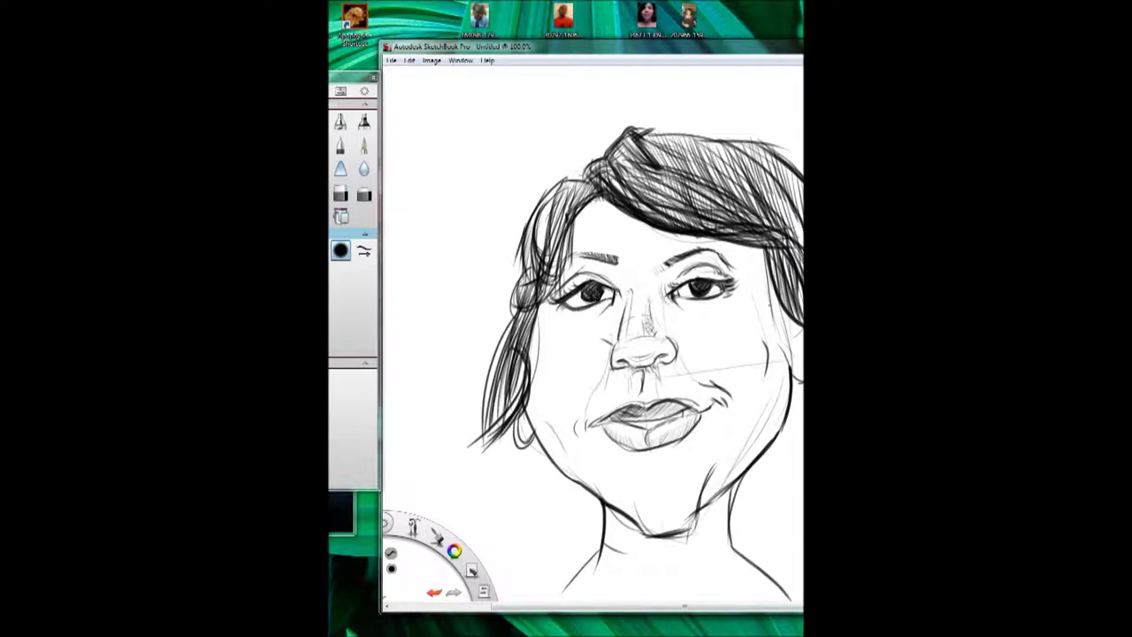
Step: Darken the chin contour, erase the left neck line and redraw it closer to the chin
{"action": "mouse_move", "coordinate": [630, 508]}
{"action": "left_mouse_down"}
{"action": "mouse_move", "coordinate": [646, 538]}
{"action": "mouse_move", "coordinate": [686, 525]}
{"action": "left_mouse_up"}
{"action": "left_click_drag", "start_coordinate": [706, 469], "coordinate": [699, 510]}
{"action": "mouse_move", "coordinate": [585, 485]}
{"action": "left_mouse_down"}
{"action": "mouse_move", "coordinate": [635, 579]}
{"action": "mouse_move", "coordinate": [609, 523]}
{"action": "left_mouse_up"}
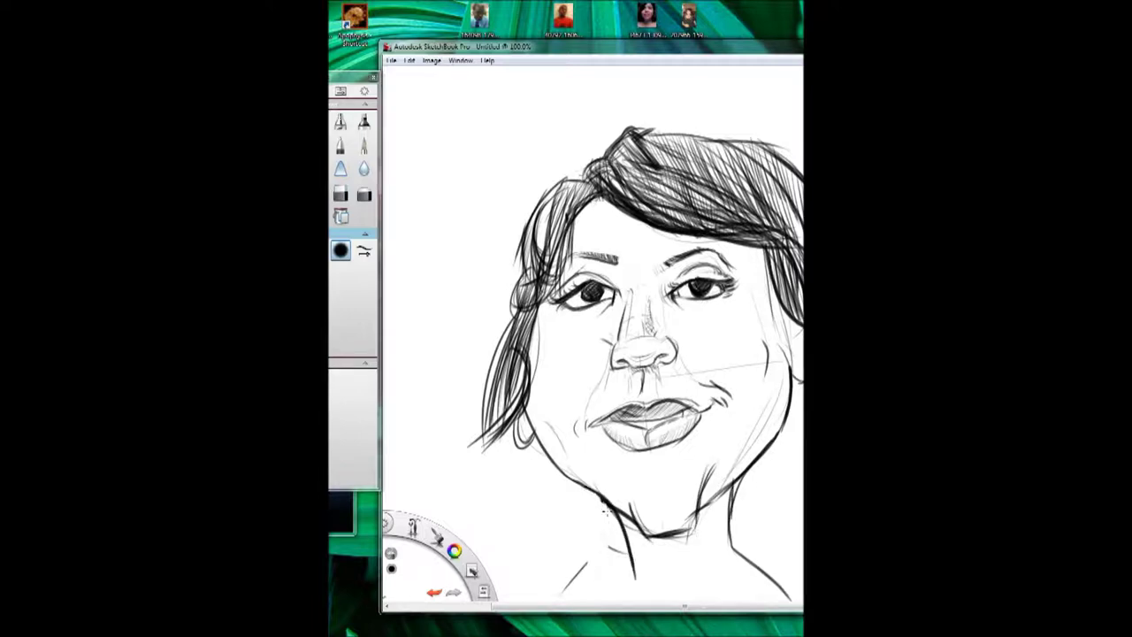
Step: Extend the left hair with curling locks beside the jaw and down past the neck
{"action": "left_click_drag", "start_coordinate": [524, 398], "coordinate": [472, 427]}
{"action": "left_click_drag", "start_coordinate": [512, 315], "coordinate": [489, 431]}
{"action": "left_click_drag", "start_coordinate": [497, 341], "coordinate": [480, 407]}
{"action": "mouse_move", "coordinate": [507, 378]}
{"action": "left_mouse_down"}
{"action": "mouse_move", "coordinate": [478, 449]}
{"action": "mouse_move", "coordinate": [469, 404]}
{"action": "mouse_move", "coordinate": [495, 435]}
{"action": "mouse_move", "coordinate": [474, 477]}
{"action": "left_mouse_up"}
{"action": "mouse_move", "coordinate": [517, 443]}
{"action": "left_mouse_down"}
{"action": "mouse_move", "coordinate": [469, 486]}
{"action": "mouse_move", "coordinate": [478, 483]}
{"action": "left_mouse_up"}
{"action": "mouse_move", "coordinate": [522, 423]}
{"action": "left_mouse_down"}
{"action": "mouse_move", "coordinate": [482, 469]}
{"action": "mouse_move", "coordinate": [559, 513]}
{"action": "mouse_move", "coordinate": [530, 554]}
{"action": "left_mouse_up"}
{"action": "mouse_move", "coordinate": [548, 456]}
{"action": "left_mouse_down"}
{"action": "mouse_move", "coordinate": [504, 554]}
{"action": "mouse_move", "coordinate": [566, 566]}
{"action": "left_mouse_up"}
{"action": "mouse_move", "coordinate": [575, 485]}
{"action": "left_mouse_down"}
{"action": "mouse_move", "coordinate": [570, 571]}
{"action": "mouse_move", "coordinate": [509, 579]}
{"action": "left_mouse_up"}
{"action": "left_click_drag", "start_coordinate": [553, 531], "coordinate": [497, 571]}
{"action": "left_click_drag", "start_coordinate": [530, 451], "coordinate": [566, 575]}
{"action": "left_click_drag", "start_coordinate": [518, 420], "coordinate": [544, 488]}
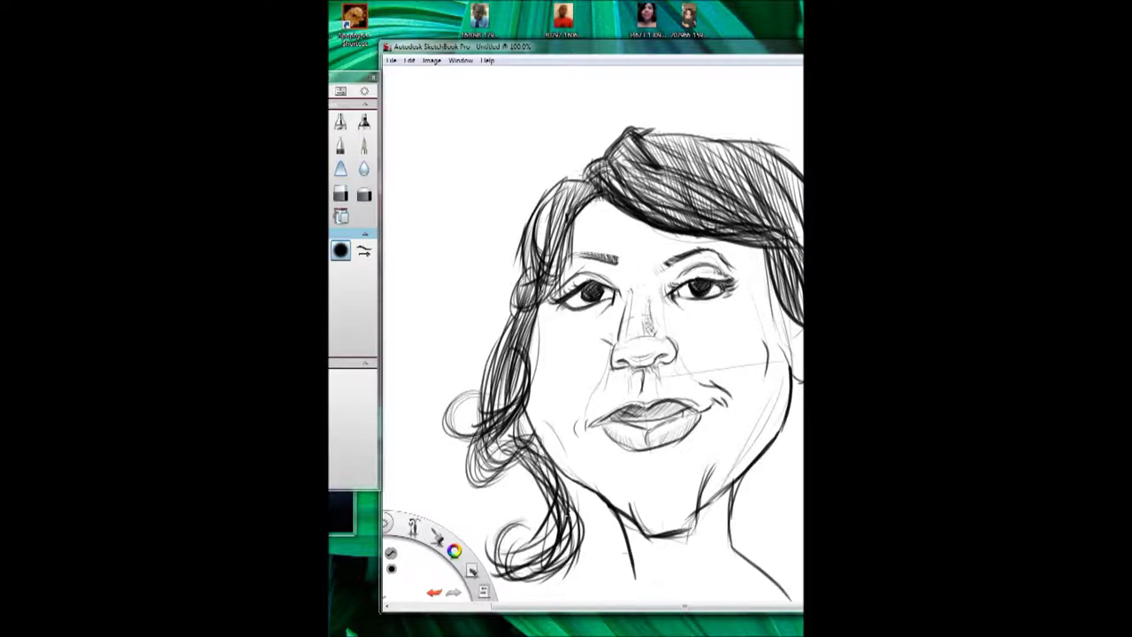
Step: Switch to a finer pencil and hatch shadows under the left eye and beside the nose and mouth
{"action": "key", "text": "e"}
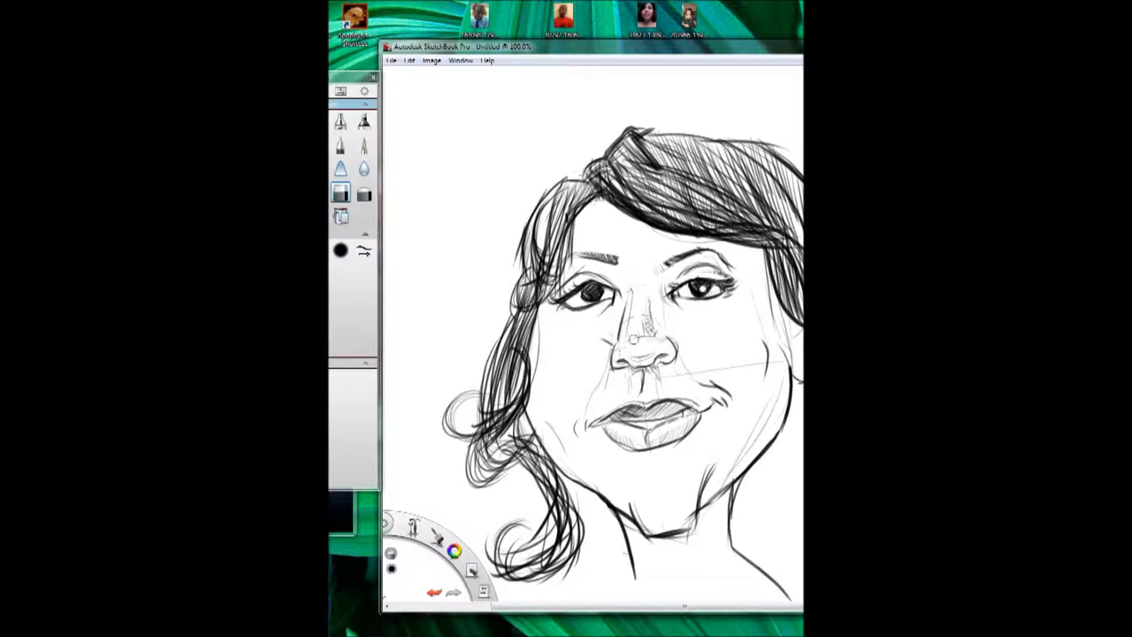
{"action": "key", "text": "e"}
{"action": "left_click_drag", "start_coordinate": [566, 310], "coordinate": [605, 346]}
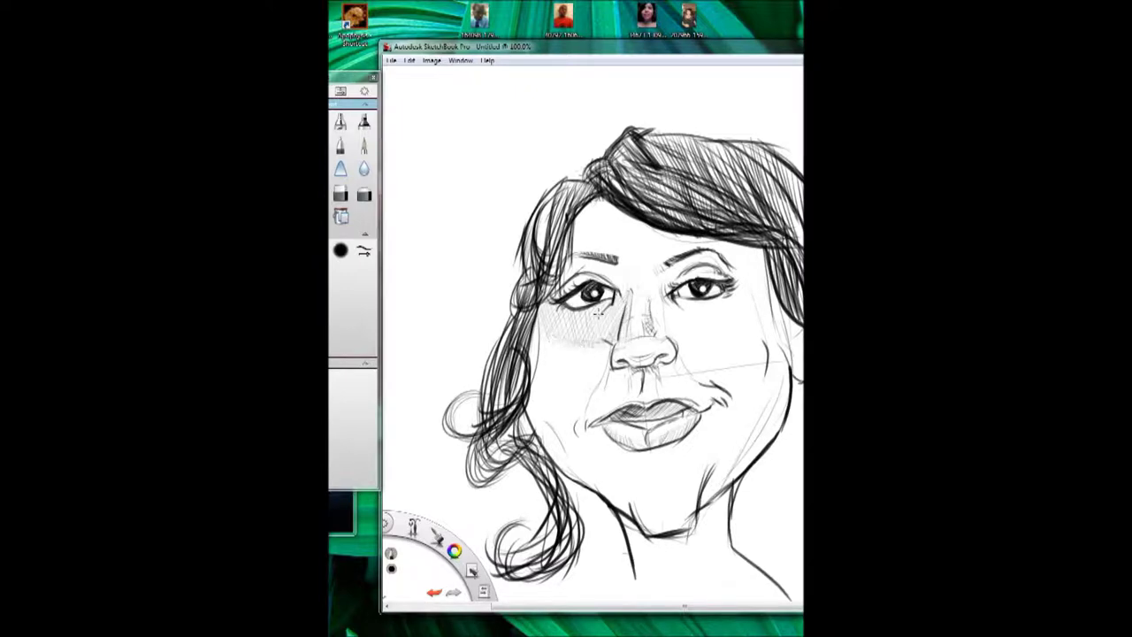
{"action": "mouse_move", "coordinate": [573, 265]}
{"action": "left_mouse_down"}
{"action": "mouse_move", "coordinate": [557, 299]}
{"action": "mouse_move", "coordinate": [613, 331]}
{"action": "left_mouse_up"}
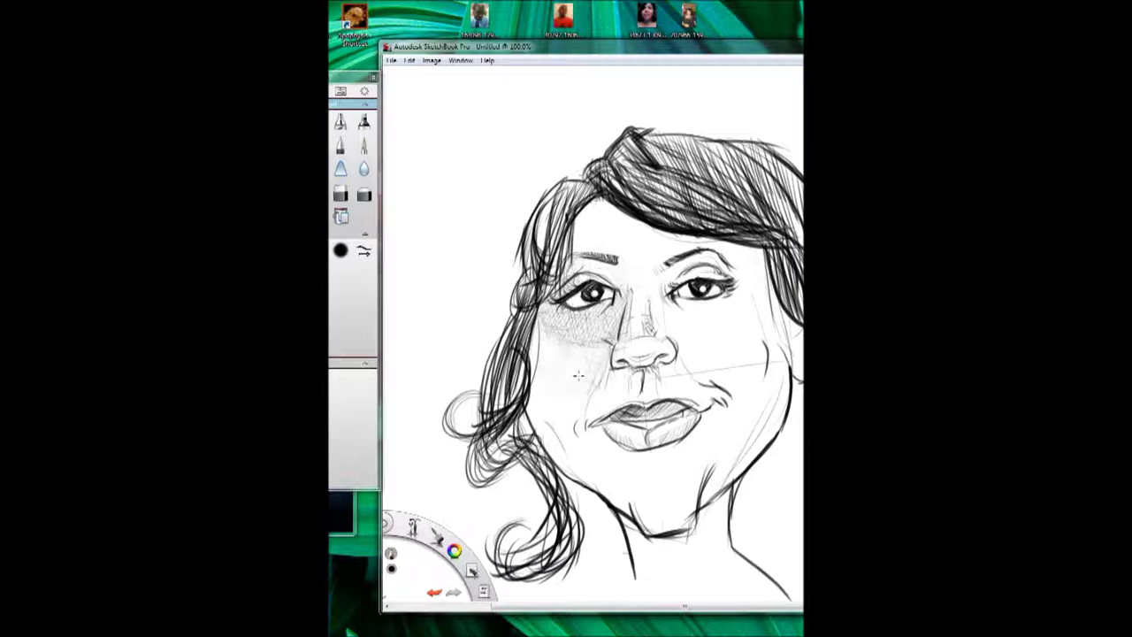
{"action": "mouse_move", "coordinate": [640, 370]}
{"action": "left_mouse_down"}
{"action": "mouse_move", "coordinate": [586, 439]}
{"action": "mouse_move", "coordinate": [588, 421]}
{"action": "left_mouse_up"}
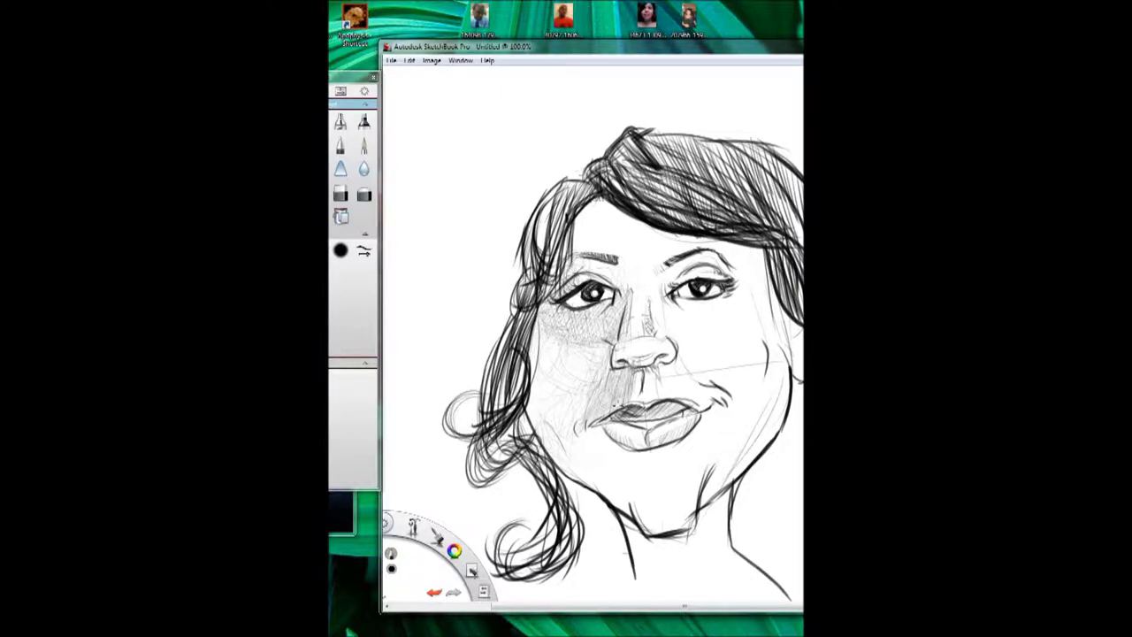
{"action": "mouse_move", "coordinate": [621, 343]}
{"action": "left_mouse_down"}
{"action": "mouse_move", "coordinate": [617, 363]}
{"action": "mouse_move", "coordinate": [637, 307]}
{"action": "left_mouse_up"}
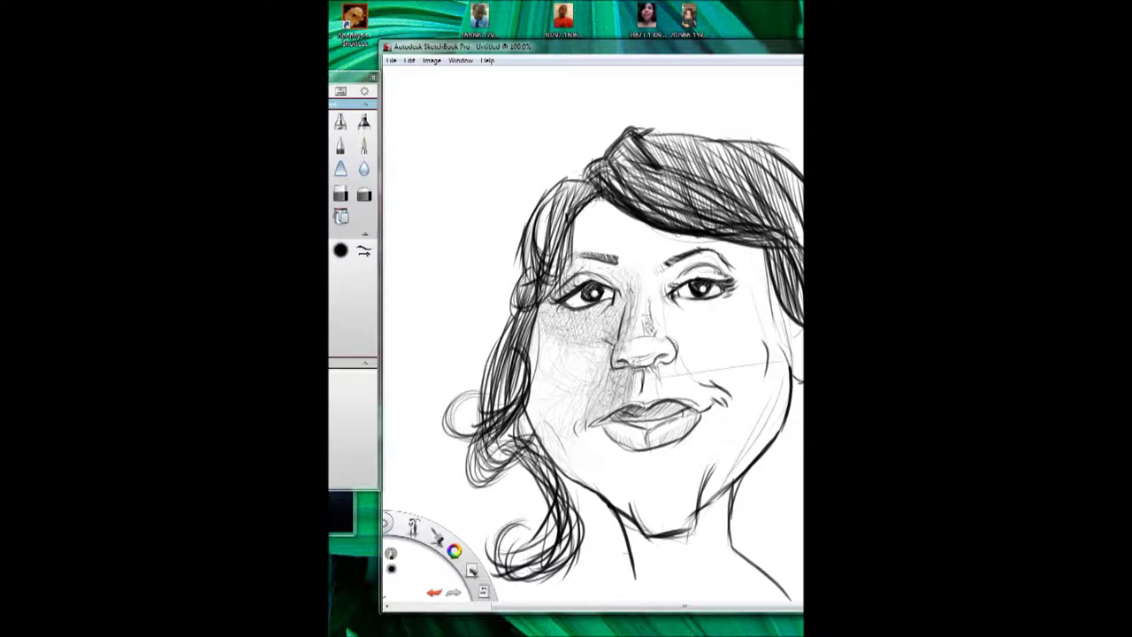
Step: Extend the light hatching over the left cheek, jaw edge, eyelid and forehead
{"action": "mouse_move", "coordinate": [545, 329]}
{"action": "left_mouse_down"}
{"action": "mouse_move", "coordinate": [606, 324]}
{"action": "mouse_move", "coordinate": [610, 306]}
{"action": "mouse_move", "coordinate": [561, 325]}
{"action": "left_mouse_up"}
{"action": "left_click_drag", "start_coordinate": [531, 405], "coordinate": [573, 475]}
{"action": "left_click_drag", "start_coordinate": [528, 401], "coordinate": [562, 464]}
{"action": "left_click_drag", "start_coordinate": [580, 264], "coordinate": [571, 282]}
{"action": "mouse_move", "coordinate": [576, 208]}
{"action": "left_mouse_down"}
{"action": "mouse_move", "coordinate": [568, 273]}
{"action": "mouse_move", "coordinate": [575, 253]}
{"action": "mouse_move", "coordinate": [605, 239]}
{"action": "mouse_move", "coordinate": [594, 252]}
{"action": "left_mouse_up"}
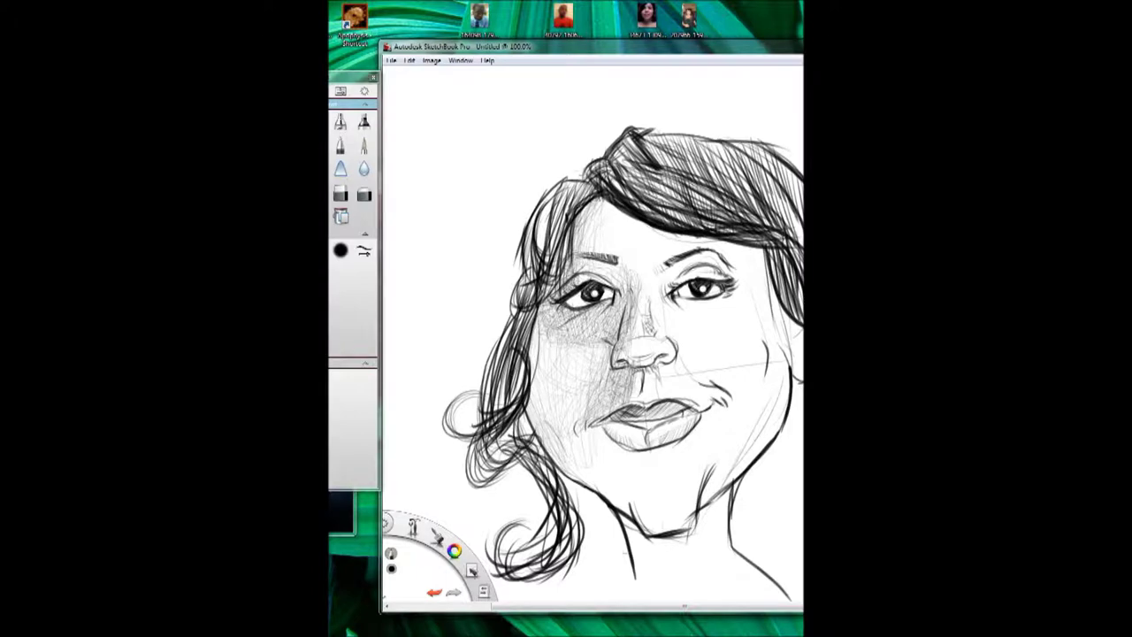
Step: Shade the nose tip and bridge, then hatch the right temple and cheek beside the eye
{"action": "mouse_move", "coordinate": [658, 342]}
{"action": "left_mouse_down"}
{"action": "mouse_move", "coordinate": [627, 346]}
{"action": "mouse_move", "coordinate": [640, 338]}
{"action": "left_mouse_up"}
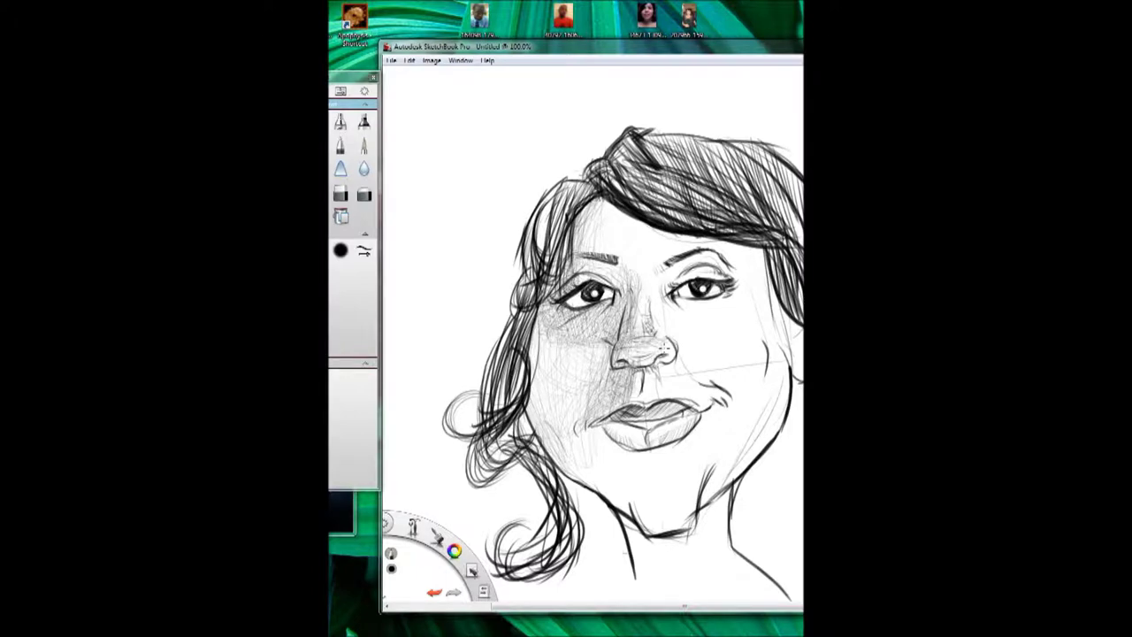
{"action": "left_click_drag", "start_coordinate": [628, 356], "coordinate": [651, 363]}
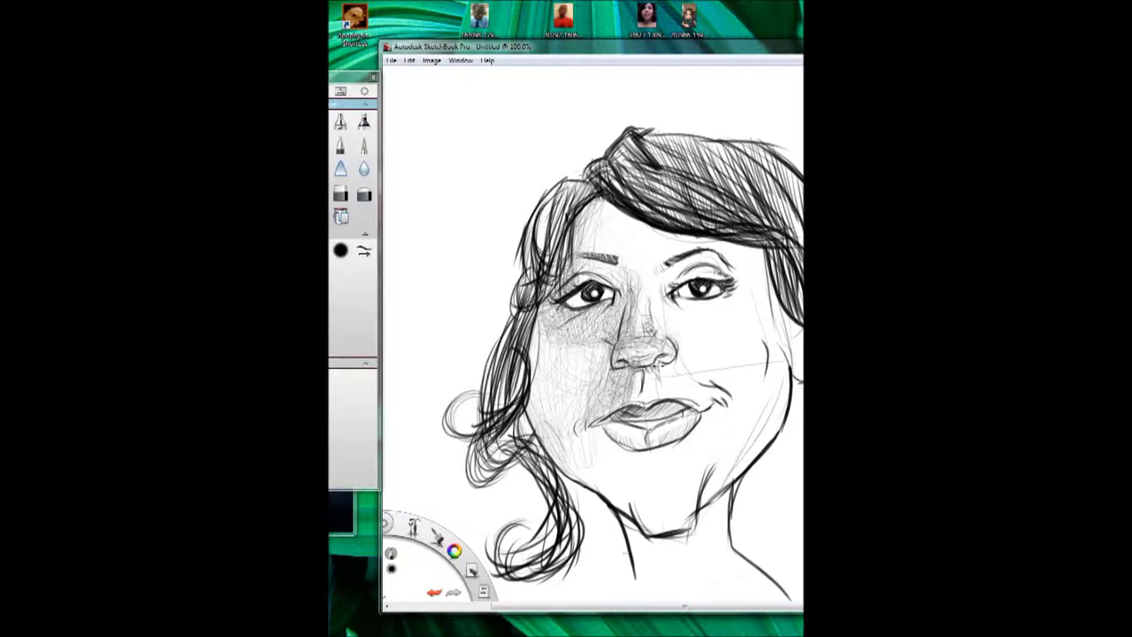
{"action": "left_click_drag", "start_coordinate": [659, 272], "coordinate": [664, 329]}
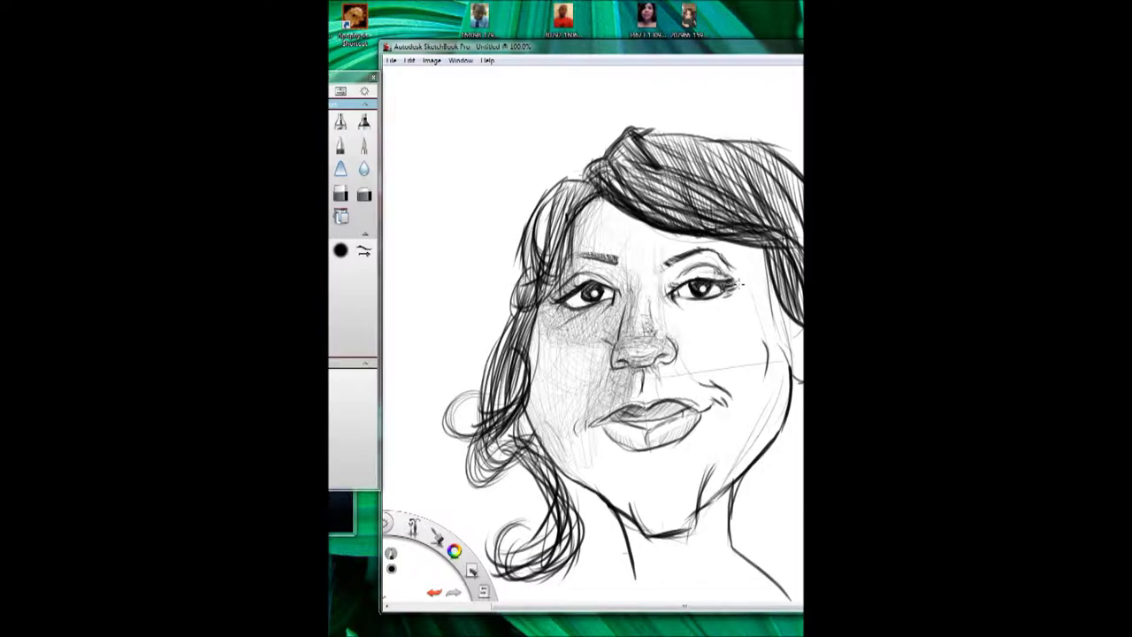
{"action": "mouse_move", "coordinate": [741, 283]}
{"action": "left_mouse_down"}
{"action": "mouse_move", "coordinate": [713, 262]}
{"action": "mouse_move", "coordinate": [693, 266]}
{"action": "mouse_move", "coordinate": [718, 301]}
{"action": "mouse_move", "coordinate": [760, 256]}
{"action": "mouse_move", "coordinate": [766, 308]}
{"action": "mouse_move", "coordinate": [720, 316]}
{"action": "mouse_move", "coordinate": [734, 307]}
{"action": "mouse_move", "coordinate": [763, 349]}
{"action": "mouse_move", "coordinate": [791, 345]}
{"action": "mouse_move", "coordinate": [790, 357]}
{"action": "mouse_move", "coordinate": [785, 318]}
{"action": "mouse_move", "coordinate": [756, 407]}
{"action": "left_mouse_up"}
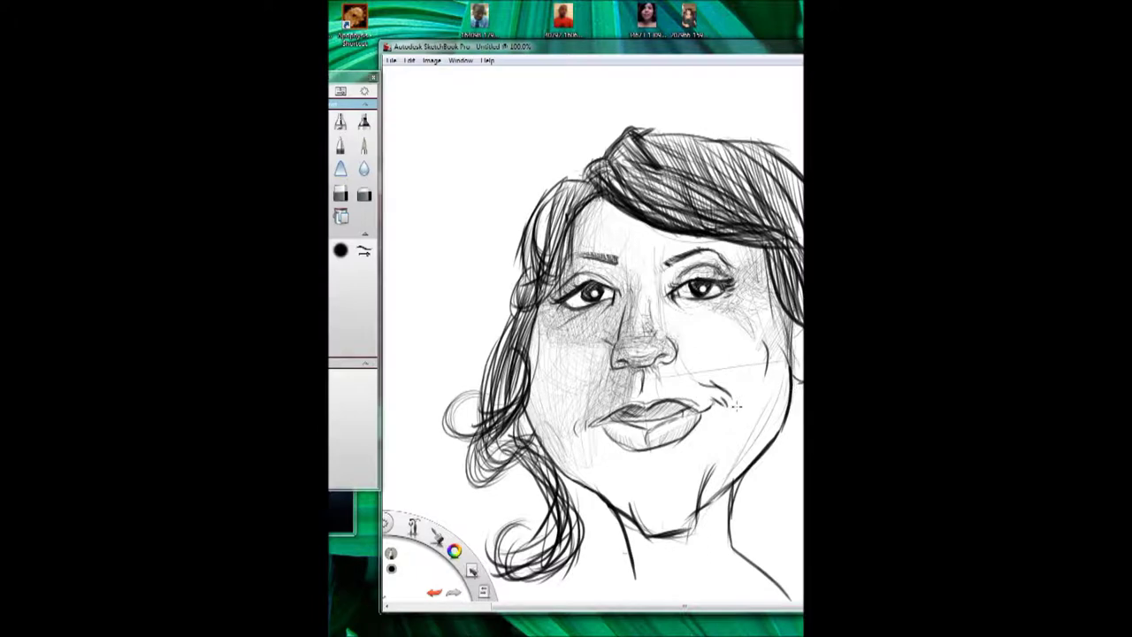
Step: Deepen the shading of the upper lip and hatch the left cheek down toward the chin
{"action": "mouse_move", "coordinate": [656, 414]}
{"action": "left_mouse_down"}
{"action": "mouse_move", "coordinate": [681, 414]}
{"action": "mouse_move", "coordinate": [641, 418]}
{"action": "mouse_move", "coordinate": [697, 415]}
{"action": "left_mouse_up"}
{"action": "left_click_drag", "start_coordinate": [610, 424], "coordinate": [642, 421]}
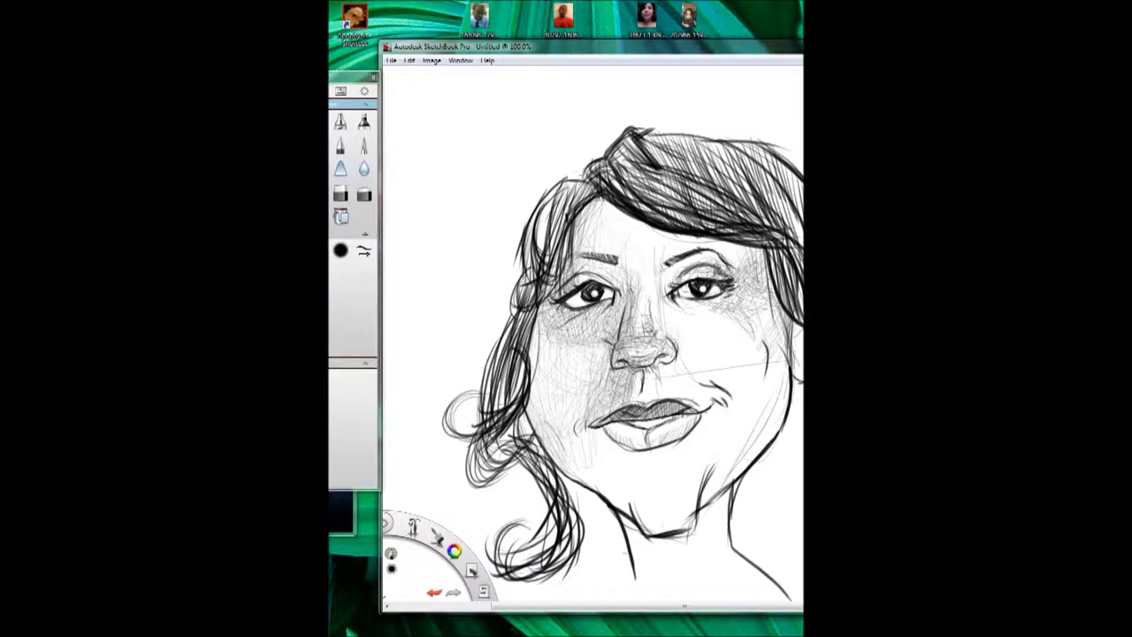
{"action": "left_click_drag", "start_coordinate": [580, 364], "coordinate": [581, 364]}
{"action": "left_click_drag", "start_coordinate": [597, 453], "coordinate": [632, 497]}
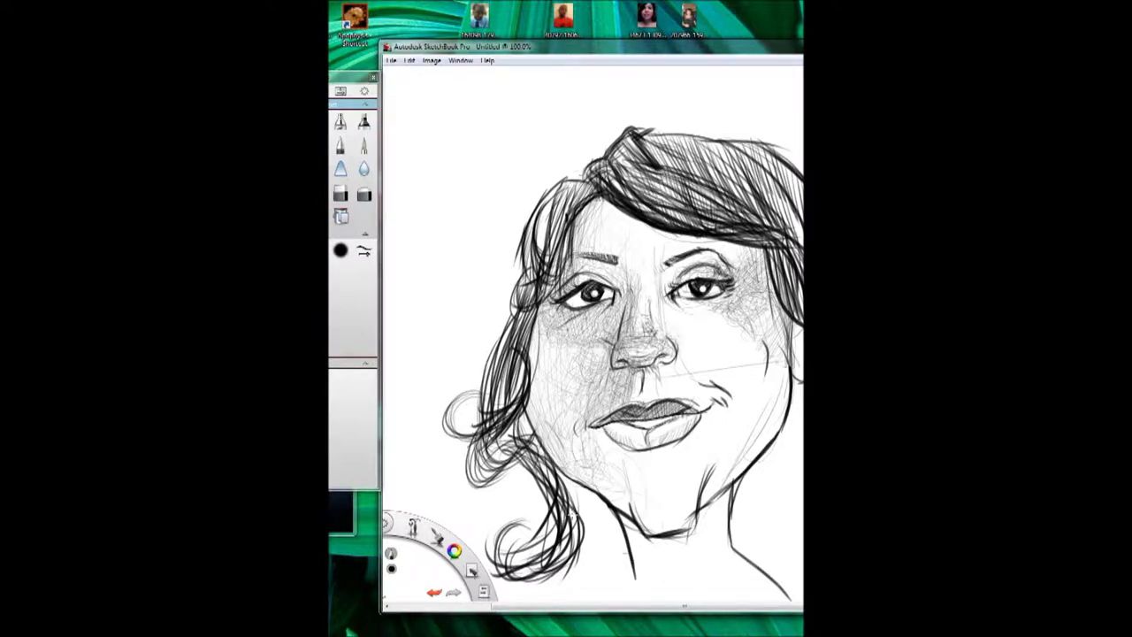
Step: Hatch the shadow on the neck under the chin and shade along the right jaw
{"action": "mouse_move", "coordinate": [719, 473]}
{"action": "left_mouse_down"}
{"action": "mouse_move", "coordinate": [694, 538]}
{"action": "mouse_move", "coordinate": [659, 550]}
{"action": "mouse_move", "coordinate": [639, 536]}
{"action": "mouse_move", "coordinate": [701, 551]}
{"action": "mouse_move", "coordinate": [712, 520]}
{"action": "left_mouse_up"}
{"action": "left_click_drag", "start_coordinate": [730, 509], "coordinate": [701, 559]}
{"action": "left_click_drag", "start_coordinate": [733, 472], "coordinate": [727, 488]}
{"action": "left_click_drag", "start_coordinate": [783, 432], "coordinate": [792, 361]}
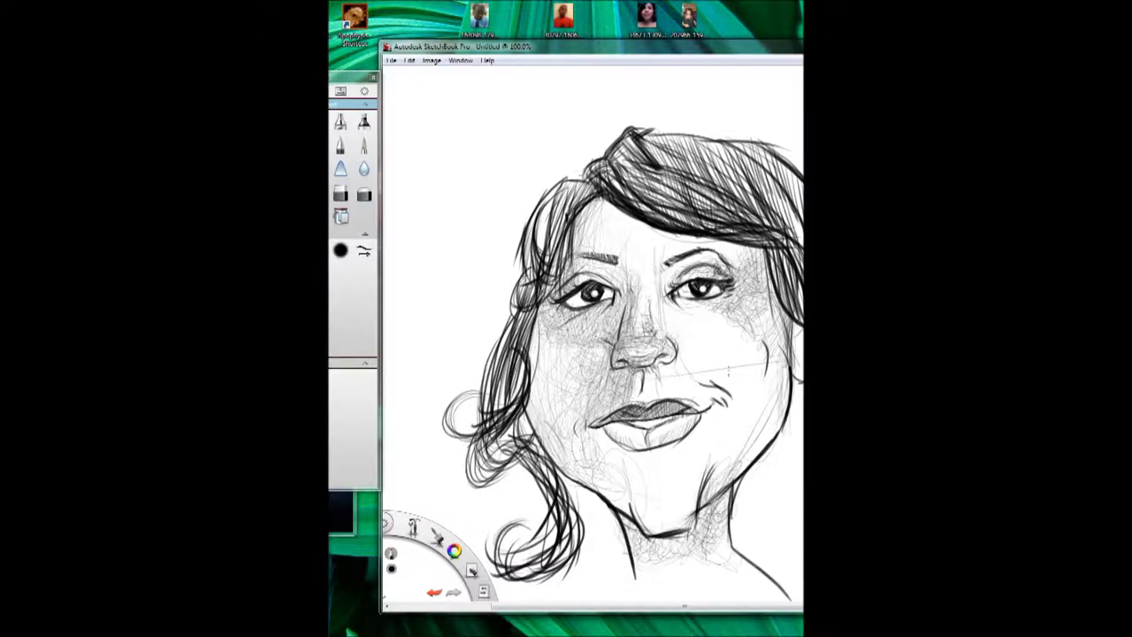
Step: Refine both eyebrows, the eyelids and under-eye shadows, and darken the right half of the upper lip
{"action": "left_click_drag", "start_coordinate": [720, 255], "coordinate": [733, 267]}
{"action": "left_click_drag", "start_coordinate": [577, 255], "coordinate": [612, 260]}
{"action": "left_click_drag", "start_coordinate": [621, 305], "coordinate": [588, 321]}
{"action": "left_click_drag", "start_coordinate": [619, 299], "coordinate": [582, 324]}
{"action": "mouse_move", "coordinate": [684, 311]}
{"action": "left_mouse_down"}
{"action": "mouse_move", "coordinate": [706, 316]}
{"action": "mouse_move", "coordinate": [686, 311]}
{"action": "left_mouse_up"}
{"action": "left_click_drag", "start_coordinate": [697, 269], "coordinate": [716, 265]}
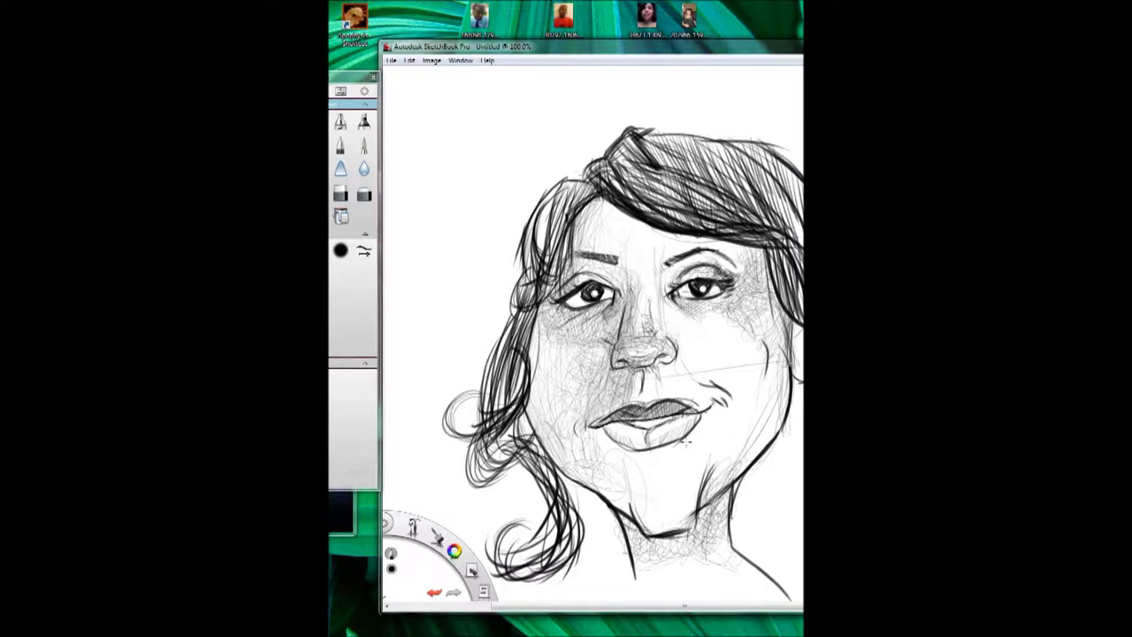
{"action": "left_click_drag", "start_coordinate": [653, 407], "coordinate": [690, 415]}
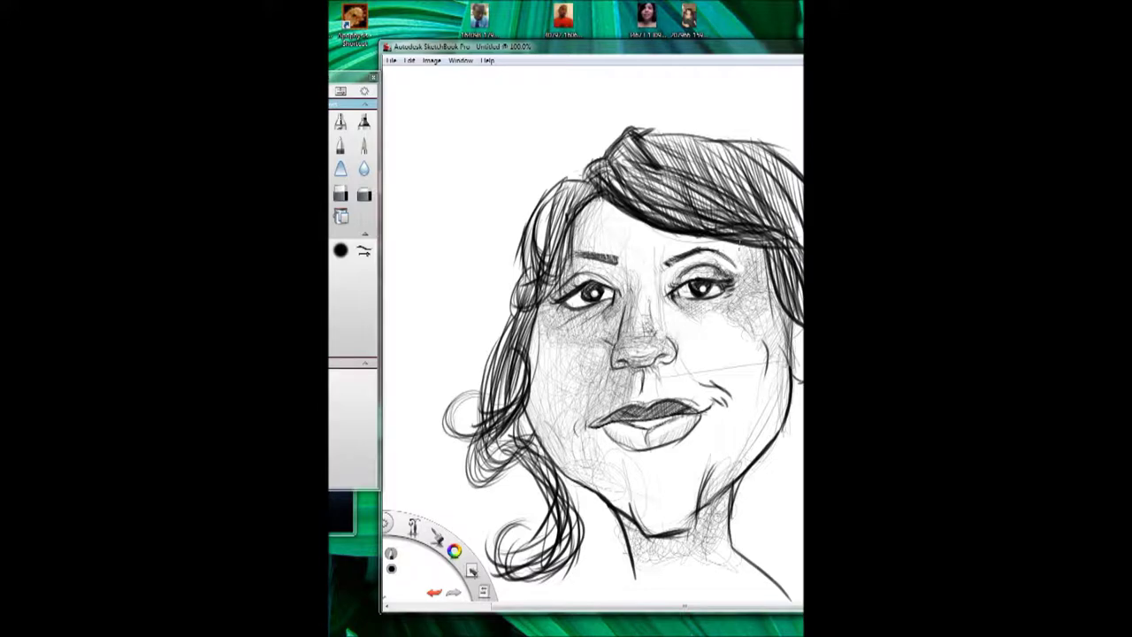
Step: Switch back to the bold black brush and darken the left hair from the temple down to the curled ends
{"action": "left_click", "coordinate": [341, 250]}
{"action": "left_click_drag", "start_coordinate": [571, 228], "coordinate": [556, 303]}
{"action": "left_click_drag", "start_coordinate": [573, 252], "coordinate": [572, 365]}
{"action": "left_click_drag", "start_coordinate": [570, 301], "coordinate": [568, 379]}
{"action": "mouse_move", "coordinate": [591, 190]}
{"action": "left_mouse_down"}
{"action": "mouse_move", "coordinate": [552, 249]}
{"action": "mouse_move", "coordinate": [547, 226]}
{"action": "mouse_move", "coordinate": [528, 301]}
{"action": "mouse_move", "coordinate": [525, 261]}
{"action": "mouse_move", "coordinate": [544, 276]}
{"action": "mouse_move", "coordinate": [511, 395]}
{"action": "left_mouse_up"}
{"action": "left_click_drag", "start_coordinate": [525, 293], "coordinate": [490, 409]}
{"action": "left_click_drag", "start_coordinate": [507, 326], "coordinate": [486, 412]}
{"action": "mouse_move", "coordinate": [509, 322]}
{"action": "left_mouse_down"}
{"action": "mouse_move", "coordinate": [478, 423]}
{"action": "mouse_move", "coordinate": [500, 413]}
{"action": "left_mouse_up"}
{"action": "left_click_drag", "start_coordinate": [538, 309], "coordinate": [513, 412]}
{"action": "mouse_move", "coordinate": [531, 328]}
{"action": "left_mouse_down"}
{"action": "mouse_move", "coordinate": [511, 412]}
{"action": "mouse_move", "coordinate": [483, 430]}
{"action": "left_mouse_up"}
{"action": "left_click_drag", "start_coordinate": [492, 350], "coordinate": [453, 446]}
{"action": "mouse_move", "coordinate": [486, 396]}
{"action": "left_mouse_down"}
{"action": "mouse_move", "coordinate": [447, 442]}
{"action": "mouse_move", "coordinate": [467, 492]}
{"action": "left_mouse_up"}
{"action": "left_click_drag", "start_coordinate": [513, 444], "coordinate": [473, 490]}
{"action": "mouse_move", "coordinate": [492, 410]}
{"action": "left_mouse_down"}
{"action": "mouse_move", "coordinate": [433, 449]}
{"action": "mouse_move", "coordinate": [428, 416]}
{"action": "mouse_move", "coordinate": [467, 449]}
{"action": "left_mouse_up"}
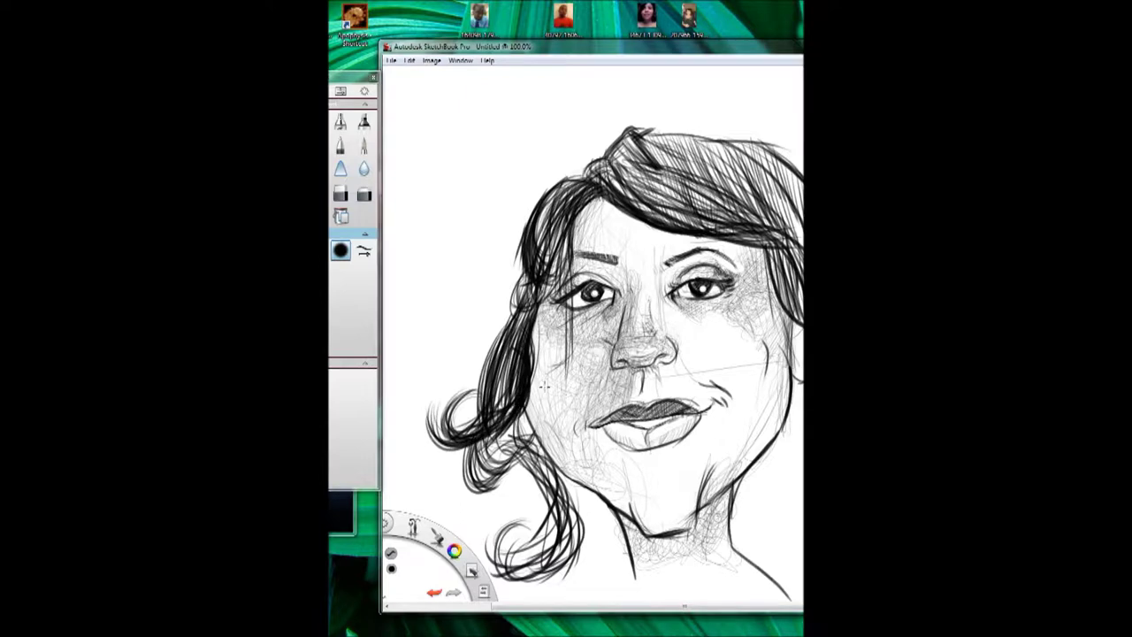
Step: Thicken and darken the curled ends of the left hair and add dark strands across the top of the head
{"action": "left_click_drag", "start_coordinate": [534, 407], "coordinate": [527, 465]}
{"action": "mouse_move", "coordinate": [501, 403]}
{"action": "left_mouse_down"}
{"action": "mouse_move", "coordinate": [540, 478]}
{"action": "mouse_move", "coordinate": [513, 509]}
{"action": "left_mouse_up"}
{"action": "mouse_move", "coordinate": [583, 479]}
{"action": "left_mouse_down"}
{"action": "mouse_move", "coordinate": [523, 508]}
{"action": "mouse_move", "coordinate": [575, 523]}
{"action": "mouse_move", "coordinate": [502, 470]}
{"action": "left_mouse_up"}
{"action": "left_click_drag", "start_coordinate": [534, 407], "coordinate": [492, 522]}
{"action": "mouse_move", "coordinate": [534, 414]}
{"action": "left_mouse_down"}
{"action": "mouse_move", "coordinate": [485, 469]}
{"action": "mouse_move", "coordinate": [569, 517]}
{"action": "mouse_move", "coordinate": [522, 462]}
{"action": "mouse_move", "coordinate": [575, 534]}
{"action": "left_mouse_up"}
{"action": "left_click_drag", "start_coordinate": [541, 460], "coordinate": [580, 522]}
{"action": "mouse_move", "coordinate": [587, 477]}
{"action": "left_mouse_down"}
{"action": "mouse_move", "coordinate": [566, 572]}
{"action": "mouse_move", "coordinate": [488, 575]}
{"action": "left_mouse_up"}
{"action": "mouse_move", "coordinate": [520, 515]}
{"action": "left_mouse_down"}
{"action": "mouse_move", "coordinate": [488, 540]}
{"action": "mouse_move", "coordinate": [482, 575]}
{"action": "mouse_move", "coordinate": [495, 577]}
{"action": "left_mouse_up"}
{"action": "mouse_move", "coordinate": [548, 525]}
{"action": "left_mouse_down"}
{"action": "mouse_move", "coordinate": [522, 575]}
{"action": "mouse_move", "coordinate": [575, 554]}
{"action": "left_mouse_up"}
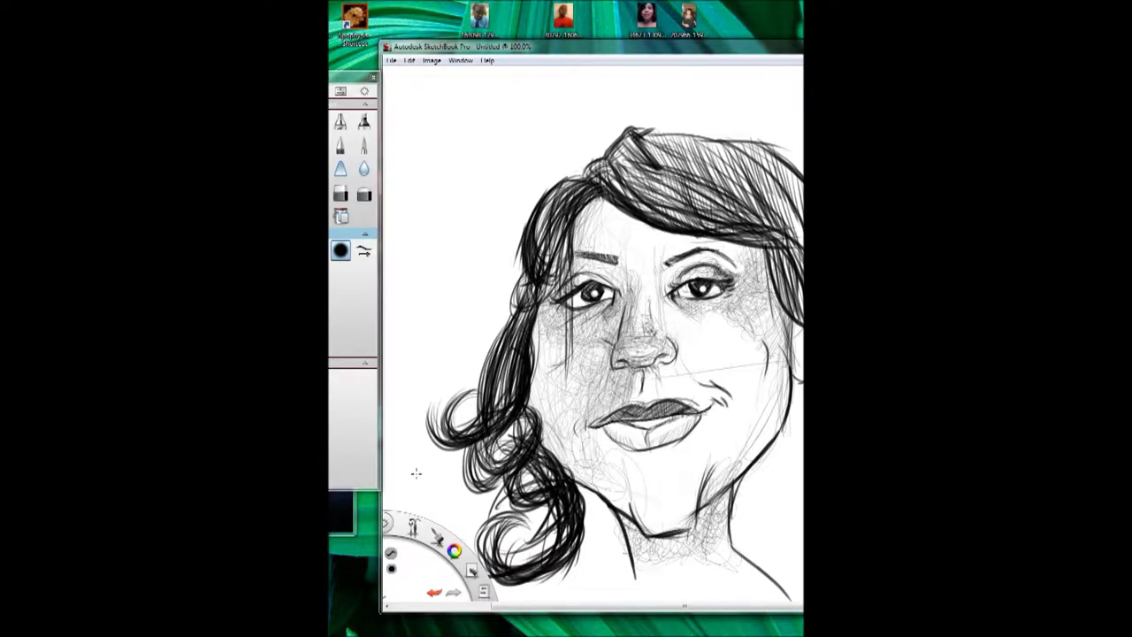
{"action": "mouse_move", "coordinate": [619, 151]}
{"action": "left_mouse_down"}
{"action": "mouse_move", "coordinate": [676, 210]}
{"action": "mouse_move", "coordinate": [715, 221]}
{"action": "left_mouse_up"}
{"action": "mouse_move", "coordinate": [642, 125]}
{"action": "left_mouse_down"}
{"action": "mouse_move", "coordinate": [716, 200]}
{"action": "mouse_move", "coordinate": [720, 170]}
{"action": "mouse_move", "coordinate": [769, 188]}
{"action": "left_mouse_up"}
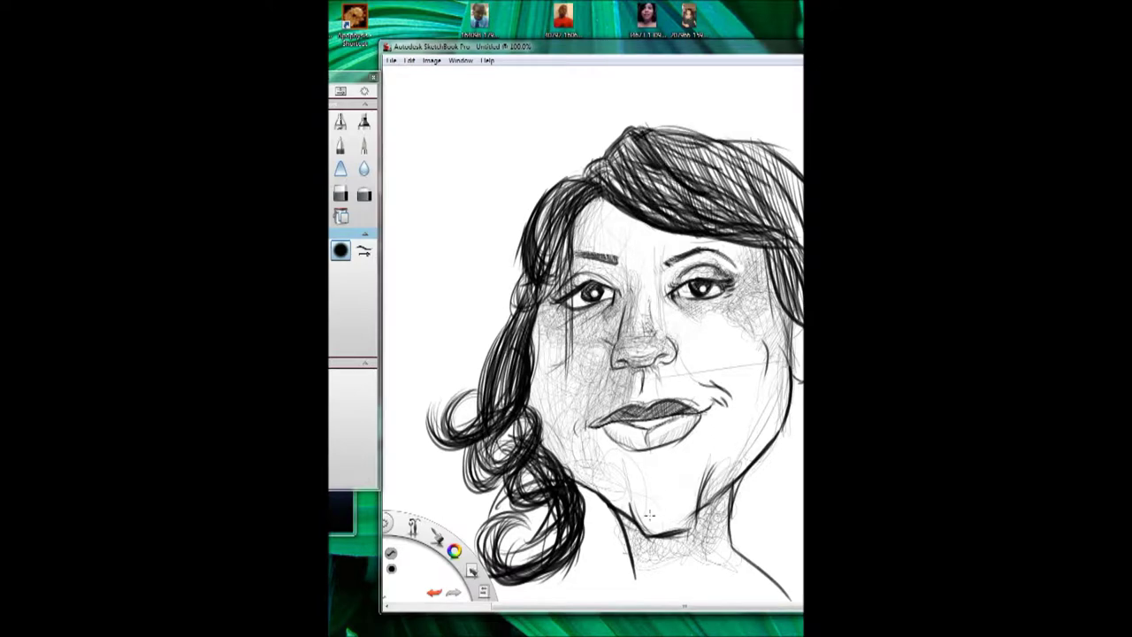
Step: Hatch the shadow across the chin, touch up the right pupil and darken the upper lip
{"action": "mouse_move", "coordinate": [693, 508]}
{"action": "left_mouse_down"}
{"action": "mouse_move", "coordinate": [648, 529]}
{"action": "mouse_move", "coordinate": [622, 522]}
{"action": "mouse_move", "coordinate": [699, 492]}
{"action": "left_mouse_up"}
{"action": "left_click_drag", "start_coordinate": [718, 447], "coordinate": [681, 541]}
{"action": "mouse_move", "coordinate": [693, 488]}
{"action": "left_mouse_down"}
{"action": "mouse_move", "coordinate": [645, 531]}
{"action": "mouse_move", "coordinate": [624, 508]}
{"action": "left_mouse_up"}
{"action": "left_click", "coordinate": [706, 284]}
{"action": "left_click", "coordinate": [699, 287]}
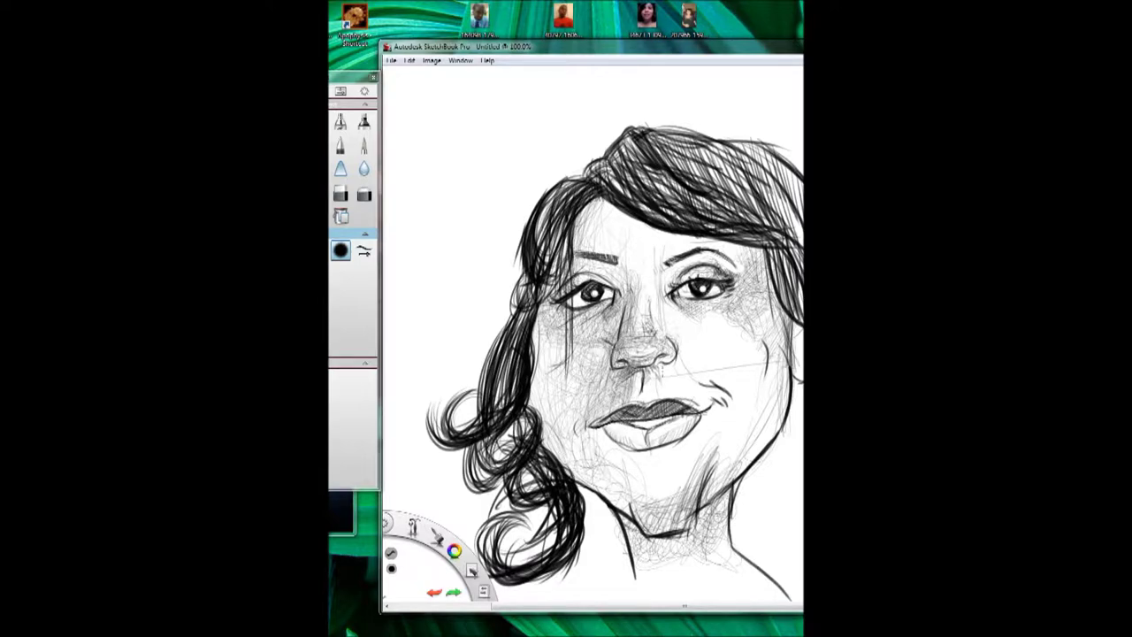
{"action": "left_click_drag", "start_coordinate": [655, 405], "coordinate": [590, 420]}
Step: Switch to the fine pencil and hatch the left cheek beside the nose and the lower lip
{"action": "key", "text": "s"}
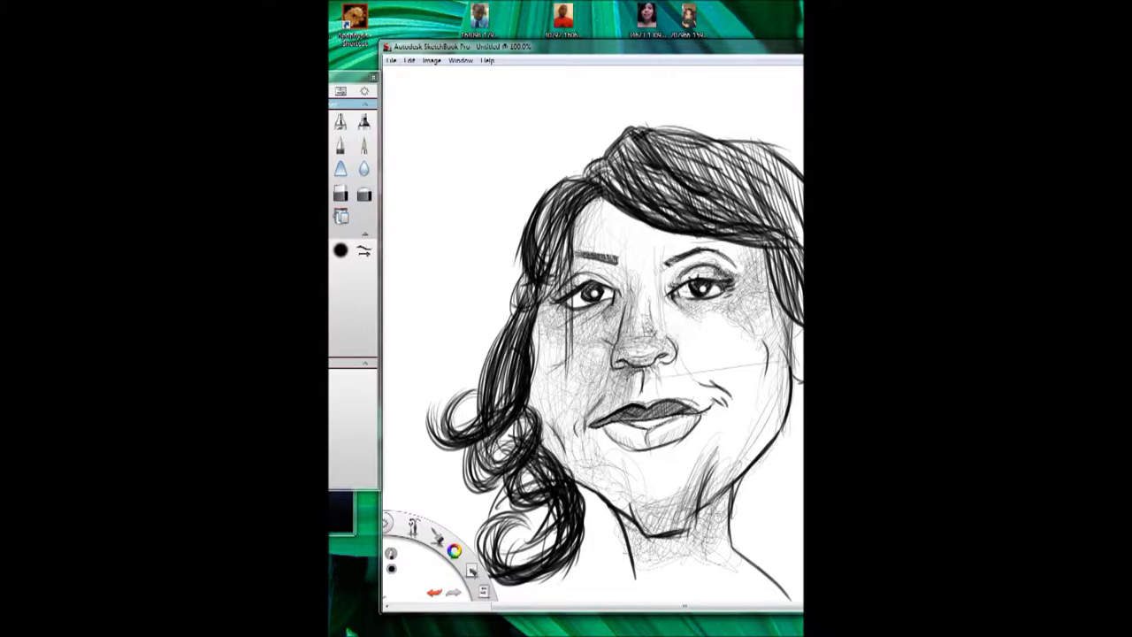
{"action": "mouse_move", "coordinate": [625, 328]}
{"action": "left_mouse_down"}
{"action": "mouse_move", "coordinate": [630, 271]}
{"action": "mouse_move", "coordinate": [642, 285]}
{"action": "mouse_move", "coordinate": [610, 389]}
{"action": "mouse_move", "coordinate": [584, 390]}
{"action": "left_mouse_up"}
{"action": "left_click_drag", "start_coordinate": [576, 319], "coordinate": [569, 370]}
{"action": "left_click_drag", "start_coordinate": [601, 424], "coordinate": [704, 413]}
{"action": "mouse_move", "coordinate": [619, 433]}
{"action": "left_mouse_down"}
{"action": "mouse_move", "coordinate": [691, 433]}
{"action": "mouse_move", "coordinate": [642, 465]}
{"action": "mouse_move", "coordinate": [650, 435]}
{"action": "left_mouse_up"}
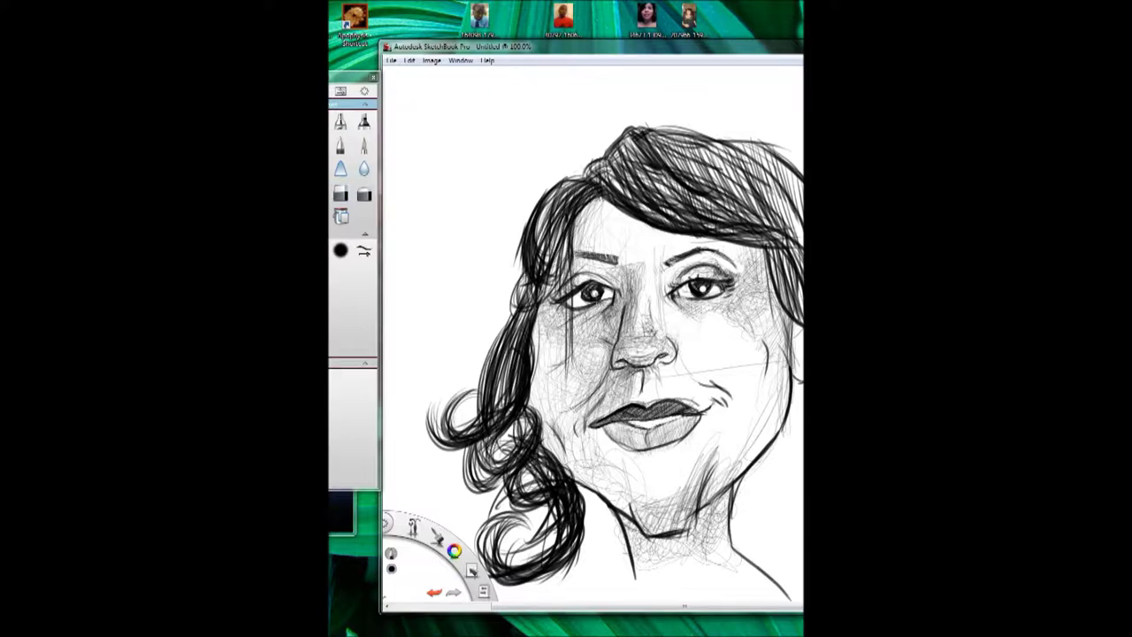
Step: Hatch below the right eye, from the chin up the left cheek, on the forehead edges and along the right jaw
{"action": "mouse_move", "coordinate": [702, 317]}
{"action": "left_mouse_down"}
{"action": "mouse_move", "coordinate": [673, 336]}
{"action": "mouse_move", "coordinate": [679, 343]}
{"action": "mouse_move", "coordinate": [712, 323]}
{"action": "left_mouse_up"}
{"action": "left_click_drag", "start_coordinate": [783, 316], "coordinate": [718, 326]}
{"action": "mouse_move", "coordinate": [608, 501]}
{"action": "left_mouse_down"}
{"action": "mouse_move", "coordinate": [614, 480]}
{"action": "mouse_move", "coordinate": [663, 451]}
{"action": "mouse_move", "coordinate": [661, 468]}
{"action": "mouse_move", "coordinate": [672, 465]}
{"action": "mouse_move", "coordinate": [624, 466]}
{"action": "mouse_move", "coordinate": [584, 400]}
{"action": "mouse_move", "coordinate": [538, 394]}
{"action": "mouse_move", "coordinate": [540, 415]}
{"action": "mouse_move", "coordinate": [543, 370]}
{"action": "mouse_move", "coordinate": [550, 411]}
{"action": "mouse_move", "coordinate": [577, 320]}
{"action": "left_mouse_up"}
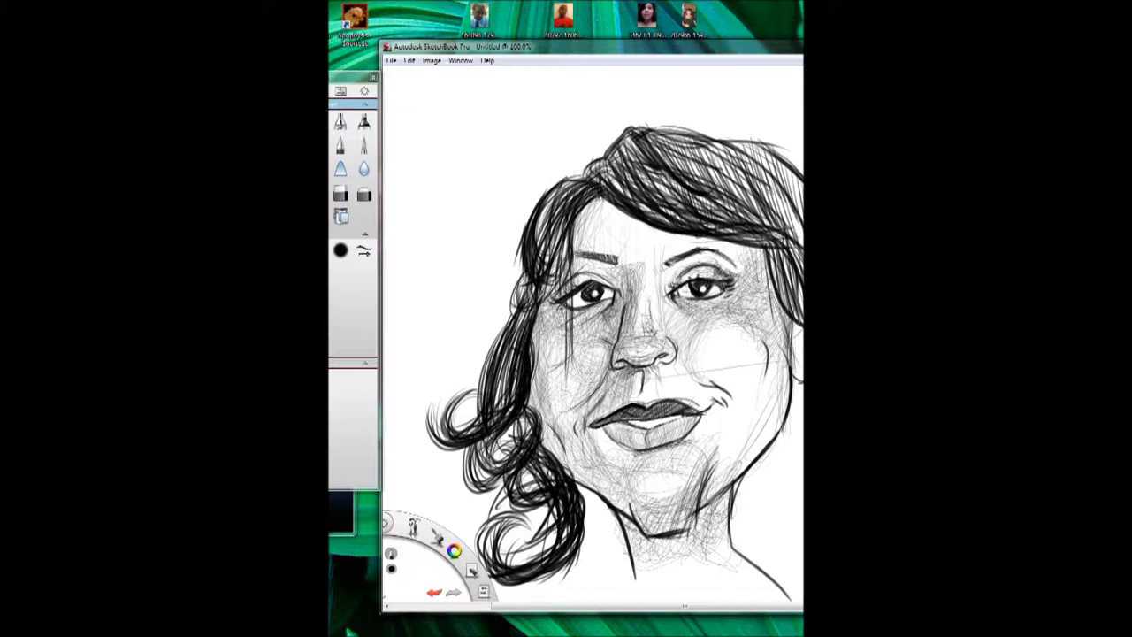
{"action": "mouse_move", "coordinate": [596, 200]}
{"action": "left_mouse_down"}
{"action": "mouse_move", "coordinate": [583, 260]}
{"action": "mouse_move", "coordinate": [577, 249]}
{"action": "left_mouse_up"}
{"action": "left_click_drag", "start_coordinate": [743, 447], "coordinate": [773, 392]}
{"action": "mouse_move", "coordinate": [741, 250]}
{"action": "left_mouse_down"}
{"action": "mouse_move", "coordinate": [682, 235]}
{"action": "mouse_move", "coordinate": [750, 242]}
{"action": "mouse_move", "coordinate": [679, 235]}
{"action": "left_mouse_up"}
Step: Switch to the bold black brush, darken the left hair near the parting and strengthen the right jaw outline
{"action": "left_click", "coordinate": [341, 252]}
{"action": "left_click_drag", "start_coordinate": [506, 380], "coordinate": [589, 191]}
{"action": "left_click_drag", "start_coordinate": [553, 227], "coordinate": [585, 182]}
{"action": "mouse_move", "coordinate": [539, 257]}
{"action": "left_mouse_down"}
{"action": "mouse_move", "coordinate": [584, 184]}
{"action": "mouse_move", "coordinate": [564, 187]}
{"action": "left_mouse_up"}
{"action": "left_click_drag", "start_coordinate": [500, 394], "coordinate": [526, 313]}
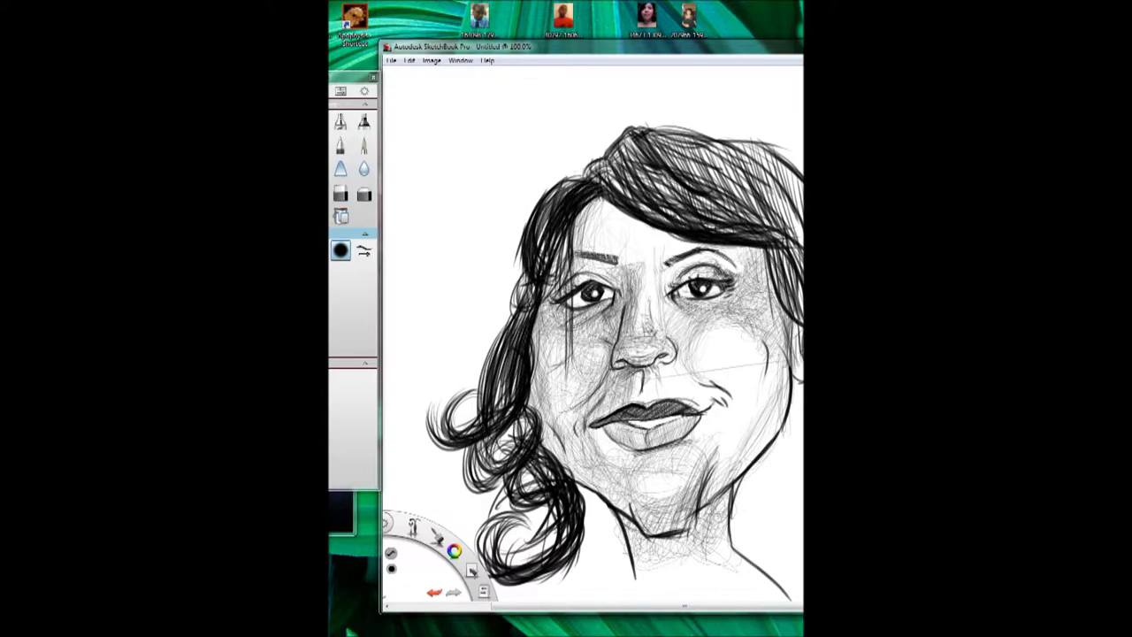
{"action": "left_click_drag", "start_coordinate": [801, 382], "coordinate": [803, 418]}
{"action": "left_click_drag", "start_coordinate": [650, 535], "coordinate": [759, 460]}
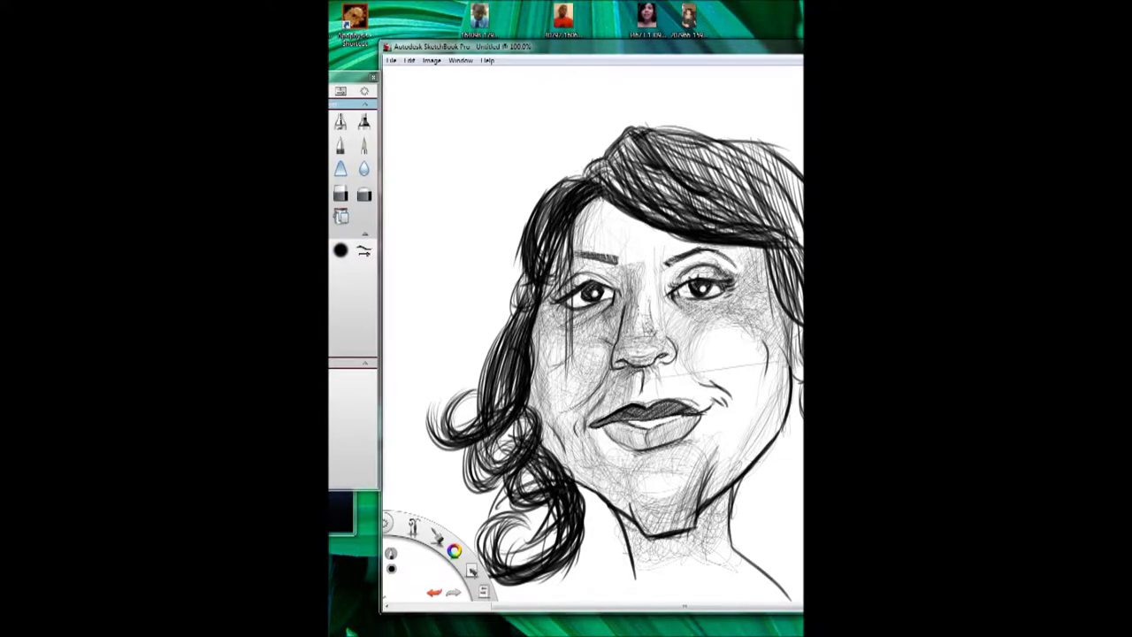
Step: Return to the fine pencil and hatch the forehead center, both sides of the nose and the left cheek
{"action": "left_click_drag", "start_coordinate": [660, 225], "coordinate": [633, 278]}
{"action": "mouse_move", "coordinate": [611, 376]}
{"action": "left_mouse_down"}
{"action": "mouse_move", "coordinate": [580, 420]}
{"action": "mouse_move", "coordinate": [590, 477]}
{"action": "mouse_move", "coordinate": [628, 500]}
{"action": "left_mouse_up"}
{"action": "left_click_drag", "start_coordinate": [553, 439], "coordinate": [540, 373]}
{"action": "mouse_move", "coordinate": [541, 305]}
{"action": "left_mouse_down"}
{"action": "mouse_move", "coordinate": [547, 416]}
{"action": "mouse_move", "coordinate": [544, 371]}
{"action": "mouse_move", "coordinate": [543, 389]}
{"action": "left_mouse_up"}
{"action": "left_click_drag", "start_coordinate": [656, 283], "coordinate": [672, 332]}
{"action": "left_click_drag", "start_coordinate": [656, 302], "coordinate": [678, 352]}
Step: Crosshatch the right side of the chin and shade the underside and bridge of the nose and the right jaw
{"action": "mouse_move", "coordinate": [725, 431]}
{"action": "left_mouse_down"}
{"action": "mouse_move", "coordinate": [705, 481]}
{"action": "mouse_move", "coordinate": [626, 532]}
{"action": "left_mouse_up"}
{"action": "left_click_drag", "start_coordinate": [691, 484], "coordinate": [640, 524]}
{"action": "left_click_drag", "start_coordinate": [721, 451], "coordinate": [686, 502]}
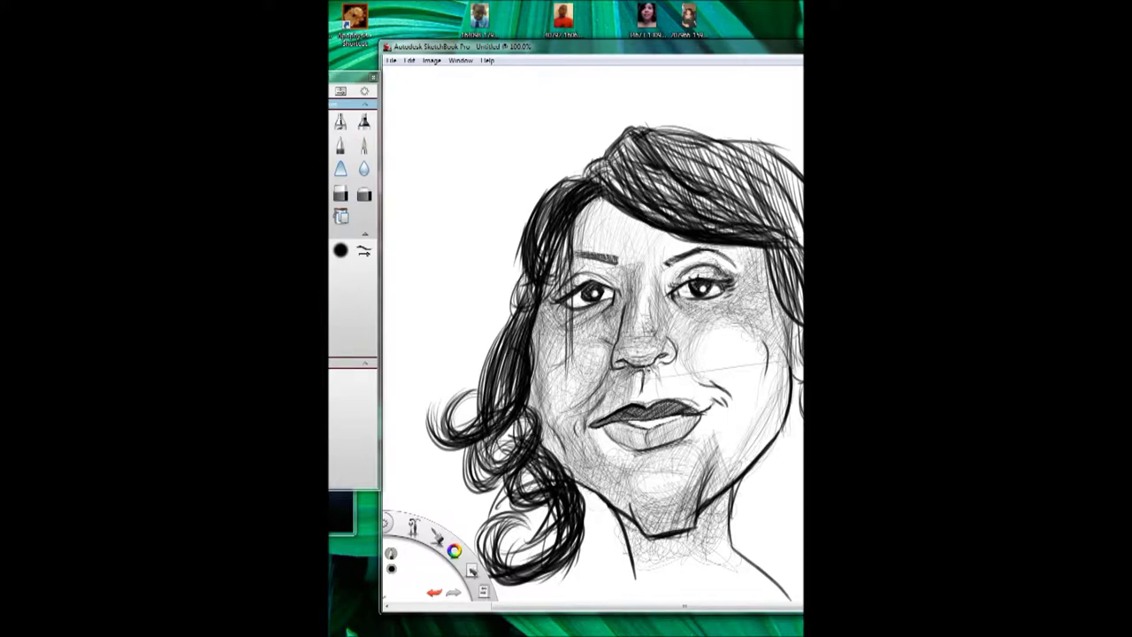
{"action": "left_click_drag", "start_coordinate": [655, 362], "coordinate": [617, 364]}
{"action": "mouse_move", "coordinate": [630, 323]}
{"action": "left_mouse_down"}
{"action": "mouse_move", "coordinate": [622, 348]}
{"action": "mouse_move", "coordinate": [628, 322]}
{"action": "mouse_move", "coordinate": [644, 313]}
{"action": "left_mouse_up"}
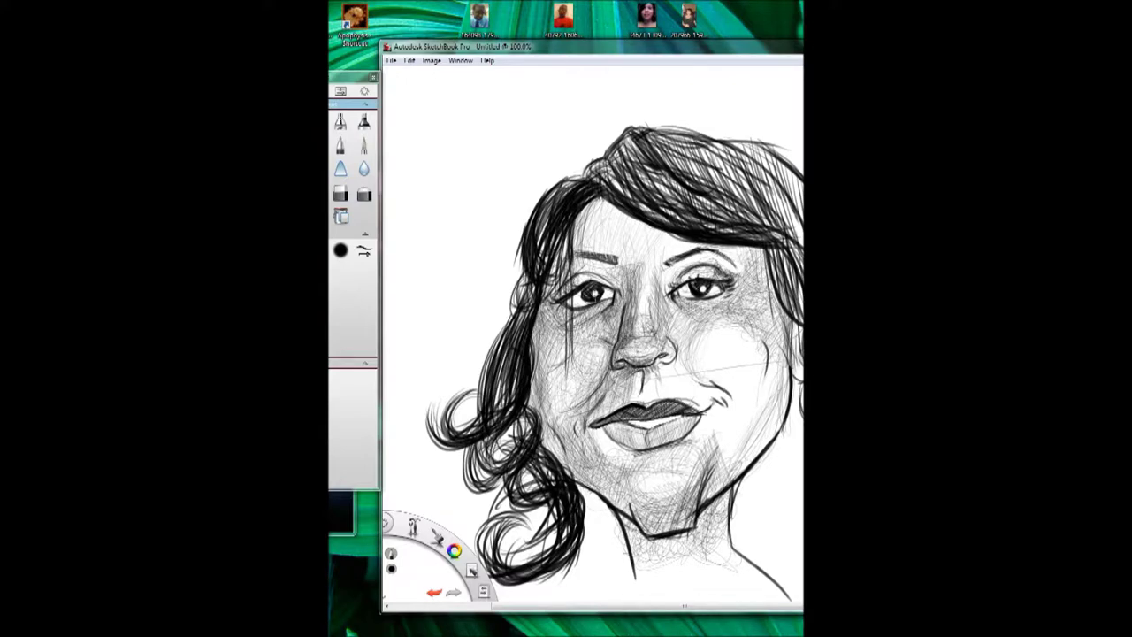
{"action": "left_click_drag", "start_coordinate": [786, 396], "coordinate": [718, 487]}
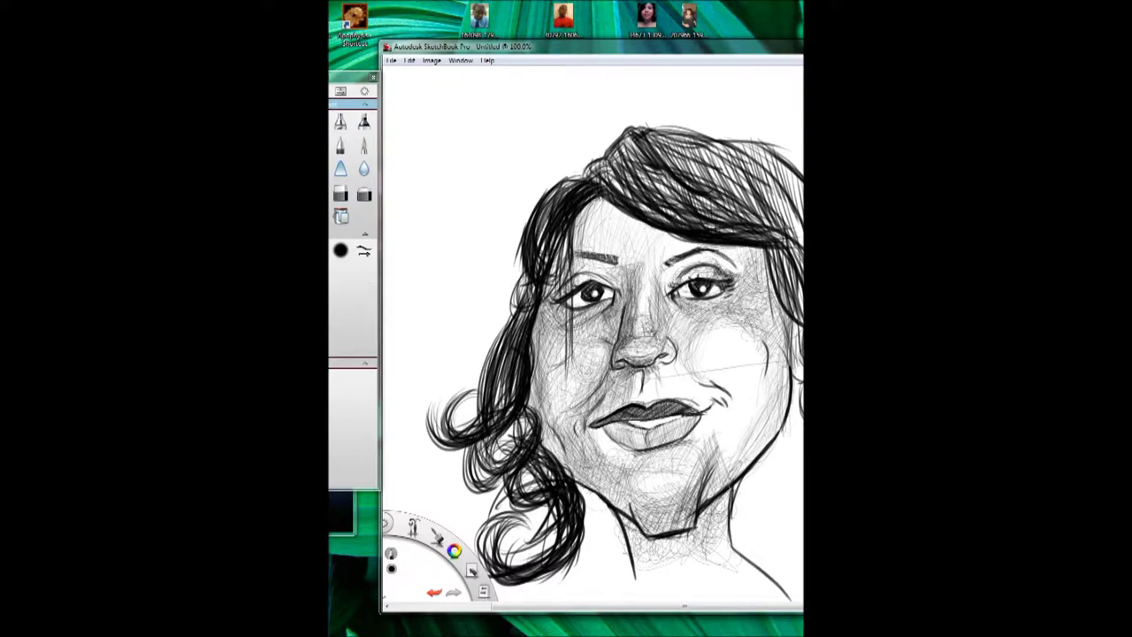
Step: Darken both eyebrows and the right eyelid, and deepen the hatching around the mouth, chin and right smile line
{"action": "left_click_drag", "start_coordinate": [596, 258], "coordinate": [574, 251]}
{"action": "mouse_move", "coordinate": [674, 260]}
{"action": "left_mouse_down"}
{"action": "mouse_move", "coordinate": [663, 266]}
{"action": "mouse_move", "coordinate": [727, 261]}
{"action": "mouse_move", "coordinate": [727, 276]}
{"action": "left_mouse_up"}
{"action": "mouse_move", "coordinate": [663, 376]}
{"action": "left_mouse_down"}
{"action": "mouse_move", "coordinate": [672, 402]}
{"action": "mouse_move", "coordinate": [694, 393]}
{"action": "mouse_move", "coordinate": [699, 372]}
{"action": "mouse_move", "coordinate": [731, 417]}
{"action": "mouse_move", "coordinate": [734, 438]}
{"action": "mouse_move", "coordinate": [698, 460]}
{"action": "mouse_move", "coordinate": [730, 410]}
{"action": "left_mouse_up"}
{"action": "mouse_move", "coordinate": [594, 462]}
{"action": "left_mouse_down"}
{"action": "mouse_move", "coordinate": [629, 504]}
{"action": "mouse_move", "coordinate": [655, 458]}
{"action": "left_mouse_up"}
{"action": "mouse_move", "coordinate": [646, 315]}
{"action": "left_mouse_down"}
{"action": "mouse_move", "coordinate": [633, 343]}
{"action": "mouse_move", "coordinate": [655, 329]}
{"action": "mouse_move", "coordinate": [780, 327]}
{"action": "mouse_move", "coordinate": [771, 415]}
{"action": "mouse_move", "coordinate": [724, 550]}
{"action": "mouse_move", "coordinate": [654, 566]}
{"action": "mouse_move", "coordinate": [630, 530]}
{"action": "mouse_move", "coordinate": [646, 566]}
{"action": "mouse_move", "coordinate": [718, 521]}
{"action": "mouse_move", "coordinate": [633, 531]}
{"action": "mouse_move", "coordinate": [672, 469]}
{"action": "mouse_move", "coordinate": [585, 345]}
{"action": "mouse_move", "coordinate": [535, 407]}
{"action": "mouse_move", "coordinate": [575, 446]}
{"action": "mouse_move", "coordinate": [613, 459]}
{"action": "mouse_move", "coordinate": [697, 452]}
{"action": "mouse_move", "coordinate": [682, 457]}
{"action": "mouse_move", "coordinate": [710, 417]}
{"action": "left_mouse_up"}
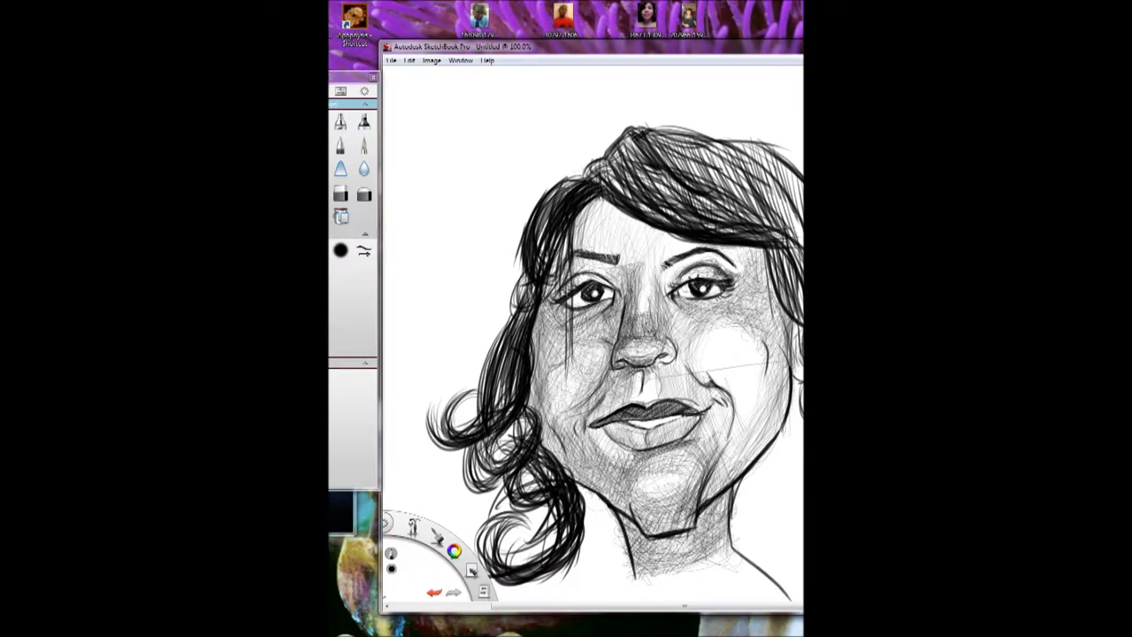
Step: With the bold black brush, darken the right hair, add strokes along the right jaw and neck, and undo the last stroke
{"action": "left_click", "coordinate": [341, 251]}
{"action": "mouse_move", "coordinate": [771, 235]}
{"action": "left_mouse_down"}
{"action": "mouse_move", "coordinate": [802, 318]}
{"action": "mouse_move", "coordinate": [802, 308]}
{"action": "left_mouse_up"}
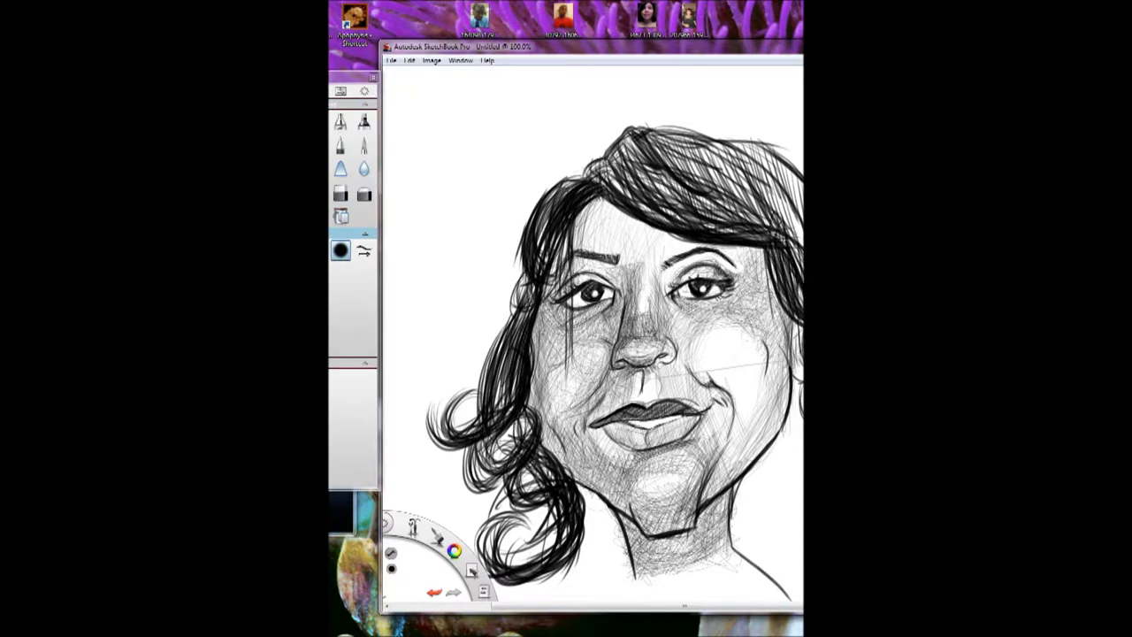
{"action": "left_click_drag", "start_coordinate": [792, 411], "coordinate": [733, 506]}
{"action": "left_click_drag", "start_coordinate": [783, 447], "coordinate": [723, 540]}
{"action": "left_click_drag", "start_coordinate": [799, 359], "coordinate": [743, 488]}
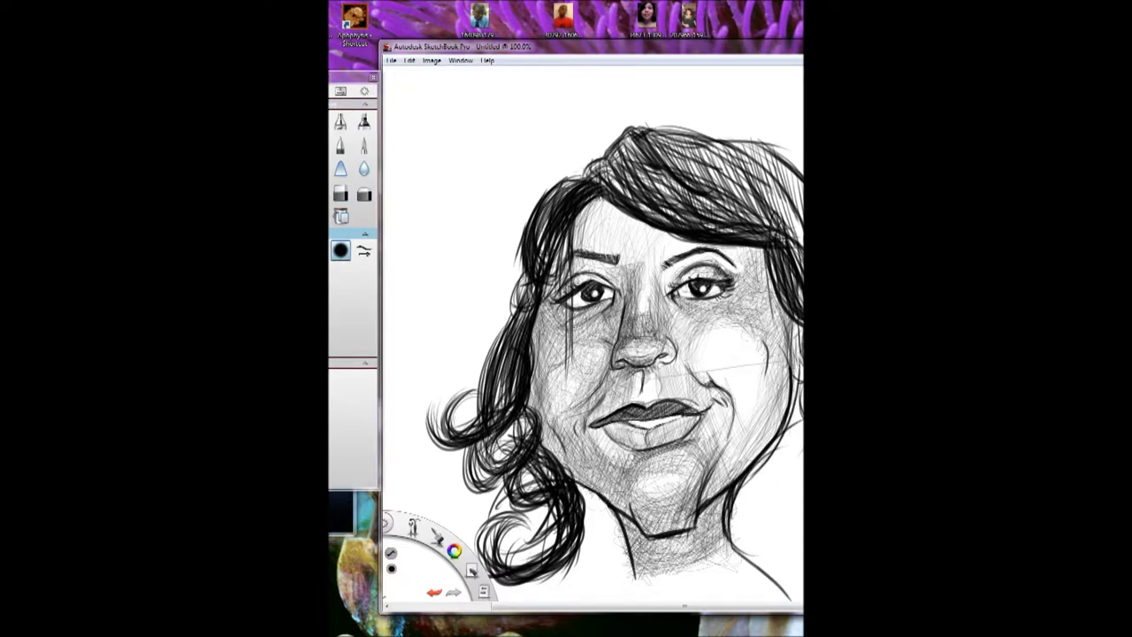
{"action": "key", "text": "ctrl+z"}
Step: Pick a light skin tone as the drawing color
{"action": "key", "text": "bracketright"}
{"action": "left_click", "coordinate": [454, 550]}
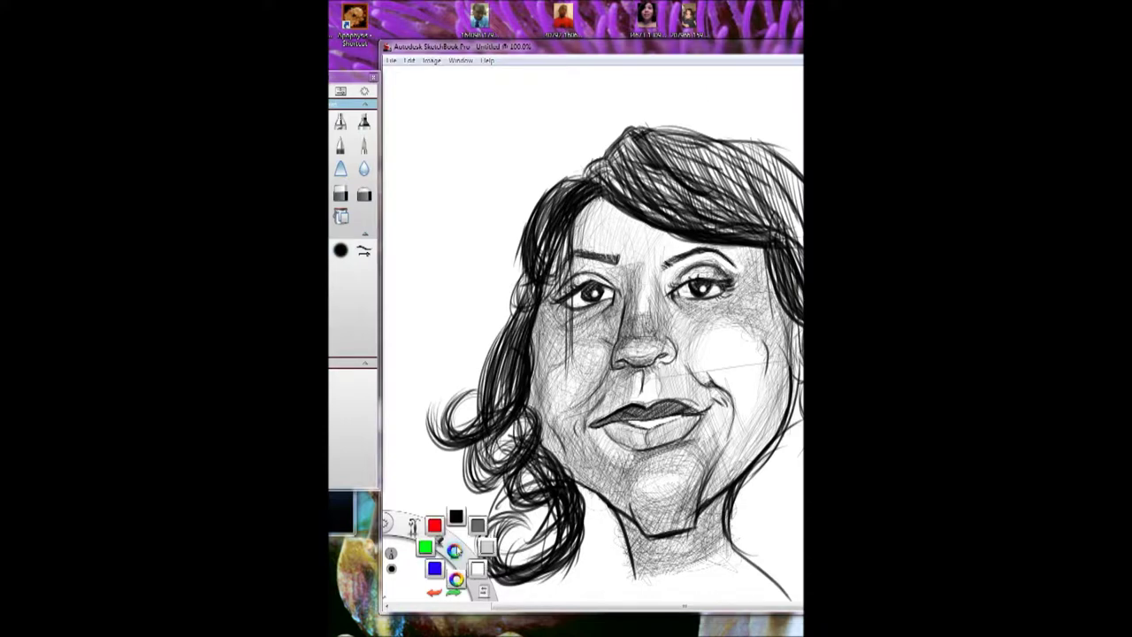
{"action": "left_click", "coordinate": [454, 550]}
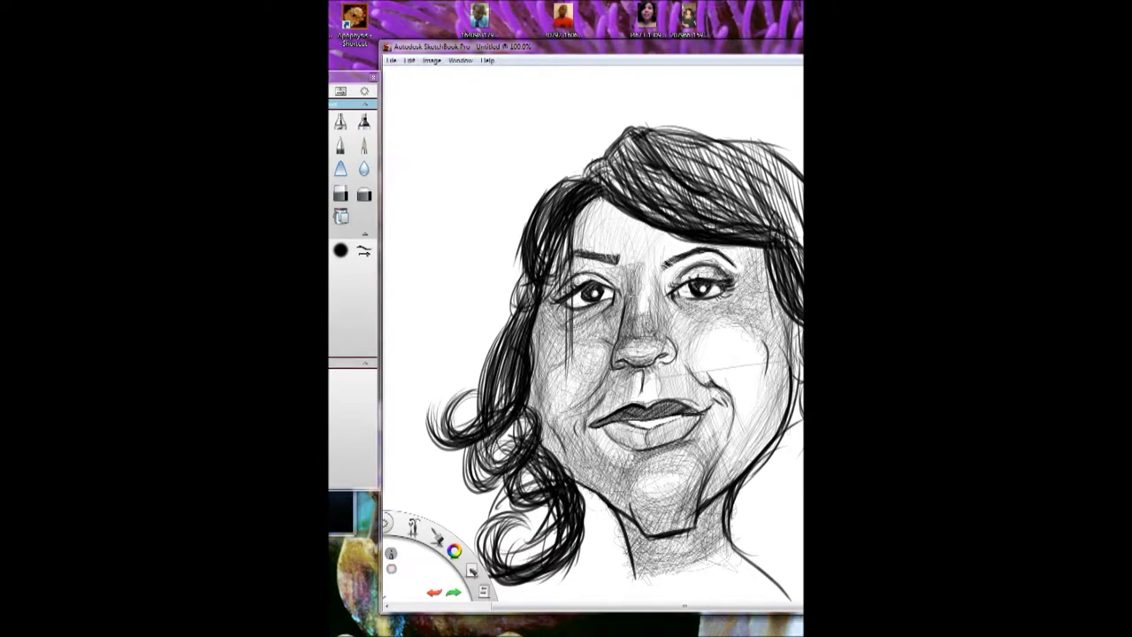
Step: Show the layers, add a new layer and place it beneath the line drawing as the active layer
{"action": "left_click", "coordinate": [460, 59]}
{"action": "left_click", "coordinate": [460, 59]}
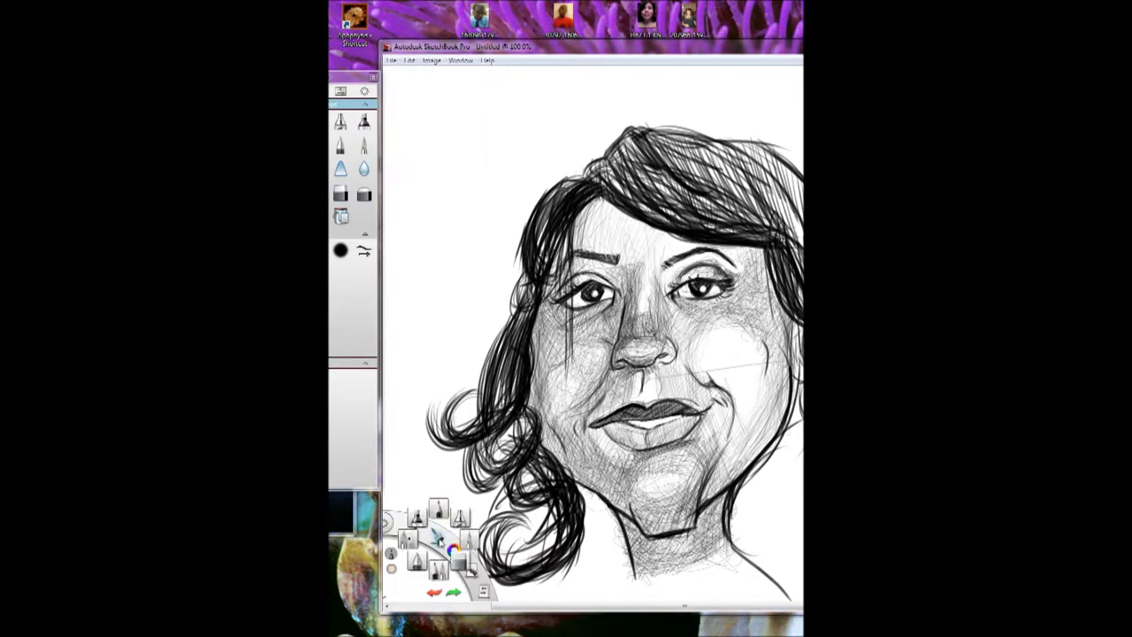
{"action": "left_click_drag", "start_coordinate": [472, 574], "coordinate": [434, 501]}
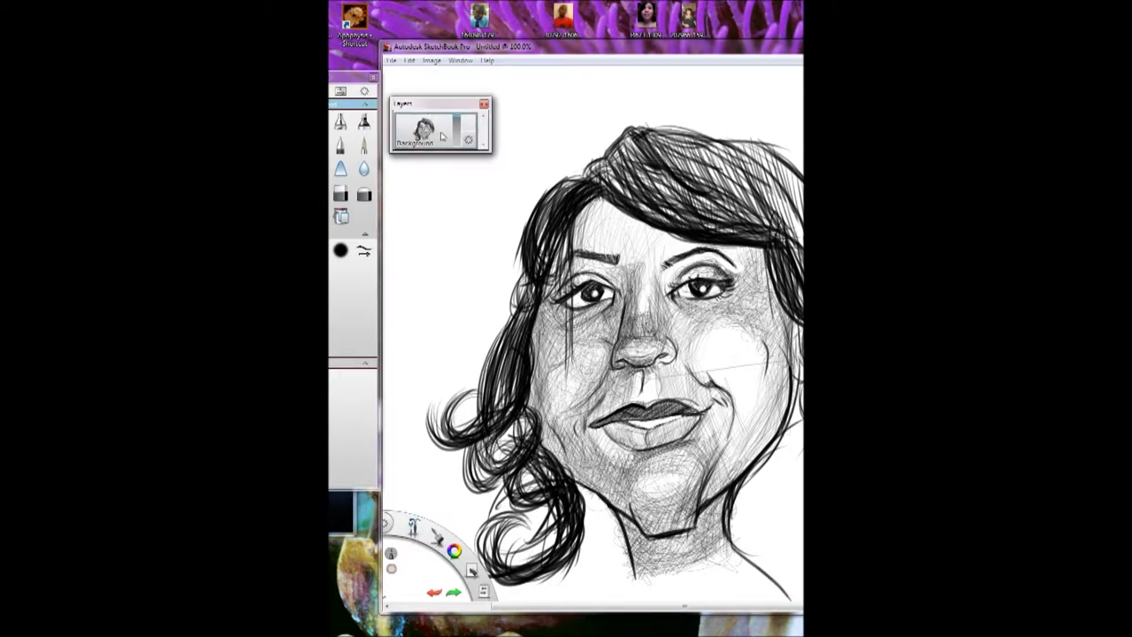
{"action": "left_click", "coordinate": [436, 175]}
{"action": "left_click_drag", "start_coordinate": [468, 163], "coordinate": [469, 125]}
{"action": "left_click", "coordinate": [426, 170]}
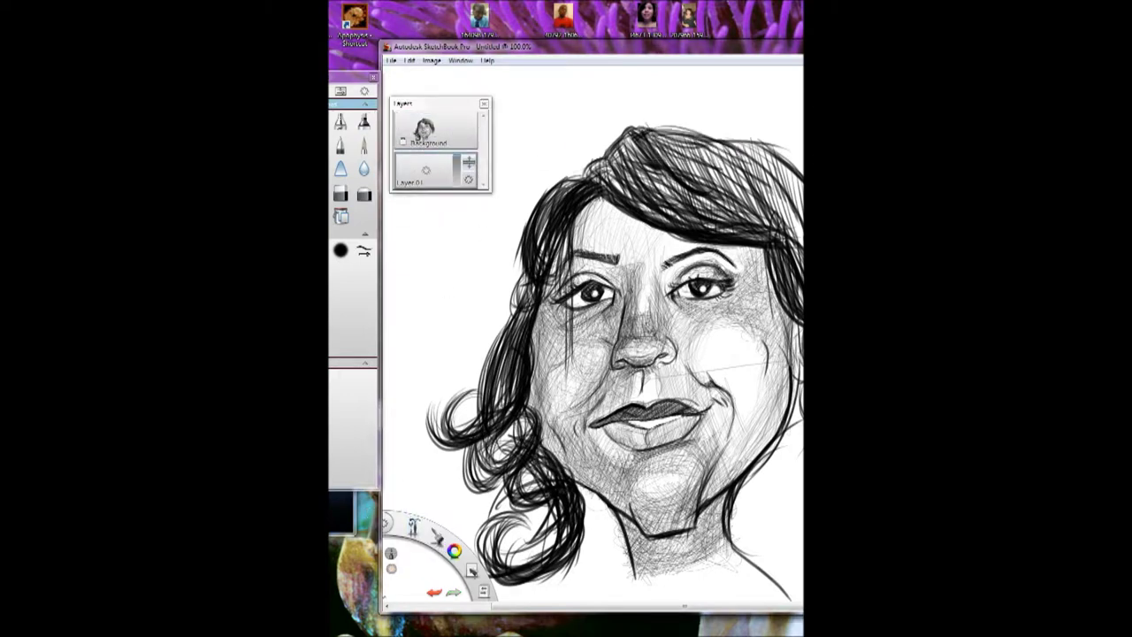
Step: Fill the forehead, cheeks, nose, mouth area and chin with the light skin tone on the new layer
{"action": "mouse_move", "coordinate": [618, 313]}
{"action": "left_mouse_down"}
{"action": "mouse_move", "coordinate": [544, 334]}
{"action": "mouse_move", "coordinate": [605, 361]}
{"action": "mouse_move", "coordinate": [648, 311]}
{"action": "mouse_move", "coordinate": [583, 270]}
{"action": "mouse_move", "coordinate": [575, 212]}
{"action": "mouse_move", "coordinate": [654, 238]}
{"action": "mouse_move", "coordinate": [600, 204]}
{"action": "left_mouse_up"}
{"action": "mouse_move", "coordinate": [544, 353]}
{"action": "left_mouse_down"}
{"action": "mouse_move", "coordinate": [570, 425]}
{"action": "mouse_move", "coordinate": [583, 300]}
{"action": "mouse_move", "coordinate": [659, 327]}
{"action": "mouse_move", "coordinate": [636, 398]}
{"action": "mouse_move", "coordinate": [553, 424]}
{"action": "mouse_move", "coordinate": [610, 469]}
{"action": "mouse_move", "coordinate": [655, 548]}
{"action": "mouse_move", "coordinate": [690, 451]}
{"action": "left_mouse_up"}
{"action": "mouse_move", "coordinate": [725, 416]}
{"action": "left_mouse_down"}
{"action": "mouse_move", "coordinate": [672, 575]}
{"action": "mouse_move", "coordinate": [735, 398]}
{"action": "left_mouse_up"}
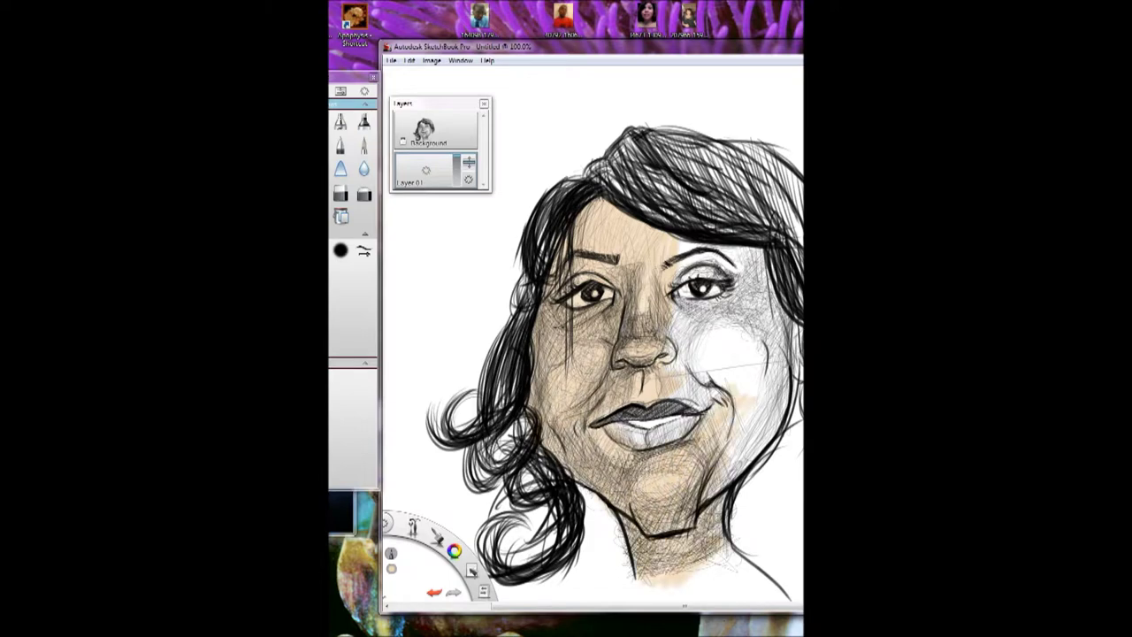
{"action": "mouse_move", "coordinate": [614, 433]}
{"action": "left_mouse_down"}
{"action": "mouse_move", "coordinate": [690, 398]}
{"action": "mouse_move", "coordinate": [769, 460]}
{"action": "mouse_move", "coordinate": [690, 266]}
{"action": "mouse_move", "coordinate": [751, 283]}
{"action": "mouse_move", "coordinate": [747, 376]}
{"action": "left_mouse_up"}
{"action": "mouse_move", "coordinate": [670, 382]}
{"action": "left_mouse_down"}
{"action": "mouse_move", "coordinate": [761, 416]}
{"action": "mouse_move", "coordinate": [768, 274]}
{"action": "mouse_move", "coordinate": [796, 354]}
{"action": "mouse_move", "coordinate": [763, 366]}
{"action": "left_mouse_up"}
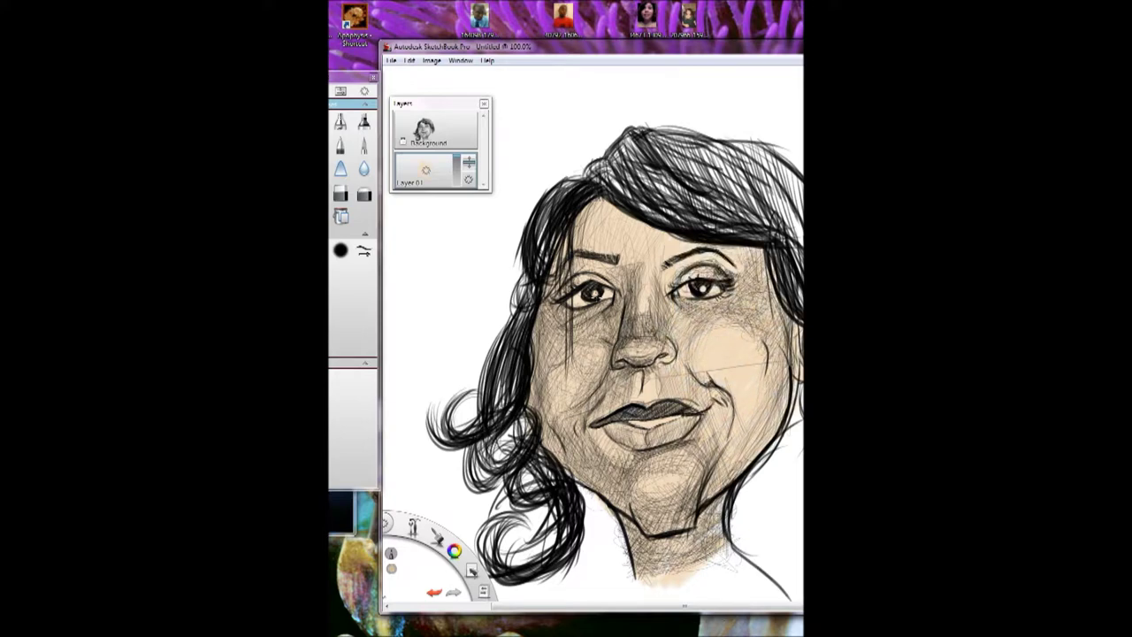
Step: On the Background layer, color both irises orange-brown and darken the pupils with black
{"action": "left_click", "coordinate": [435, 130]}
{"action": "left_click_drag", "start_coordinate": [704, 286], "coordinate": [698, 297]}
{"action": "mouse_move", "coordinate": [594, 289]}
{"action": "left_mouse_down"}
{"action": "mouse_move", "coordinate": [599, 301]}
{"action": "mouse_move", "coordinate": [593, 293]}
{"action": "left_mouse_up"}
{"action": "left_click_drag", "start_coordinate": [593, 288], "coordinate": [593, 296]}
{"action": "left_click_drag", "start_coordinate": [696, 283], "coordinate": [706, 285]}
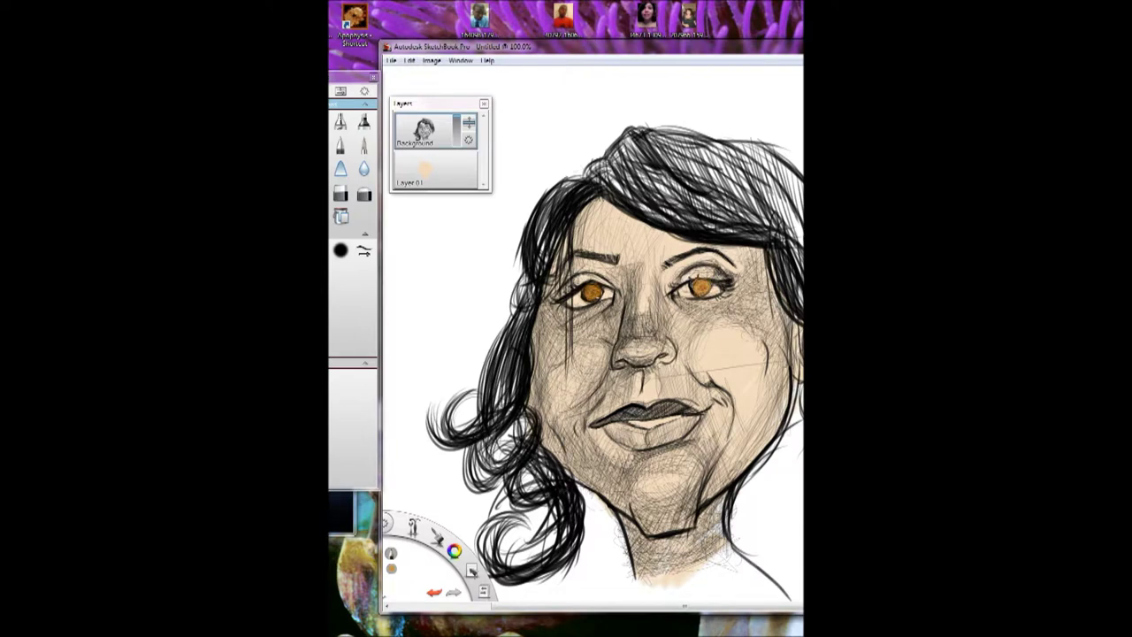
{"action": "left_click_drag", "start_coordinate": [599, 289], "coordinate": [602, 301]}
{"action": "left_click_drag", "start_coordinate": [696, 293], "coordinate": [695, 285]}
{"action": "left_click_drag", "start_coordinate": [392, 569], "coordinate": [392, 581]}
{"action": "mouse_move", "coordinate": [593, 299]}
{"action": "left_mouse_down"}
{"action": "mouse_move", "coordinate": [608, 298]}
{"action": "mouse_move", "coordinate": [595, 296]}
{"action": "left_mouse_up"}
{"action": "left_click_drag", "start_coordinate": [695, 290], "coordinate": [711, 285]}
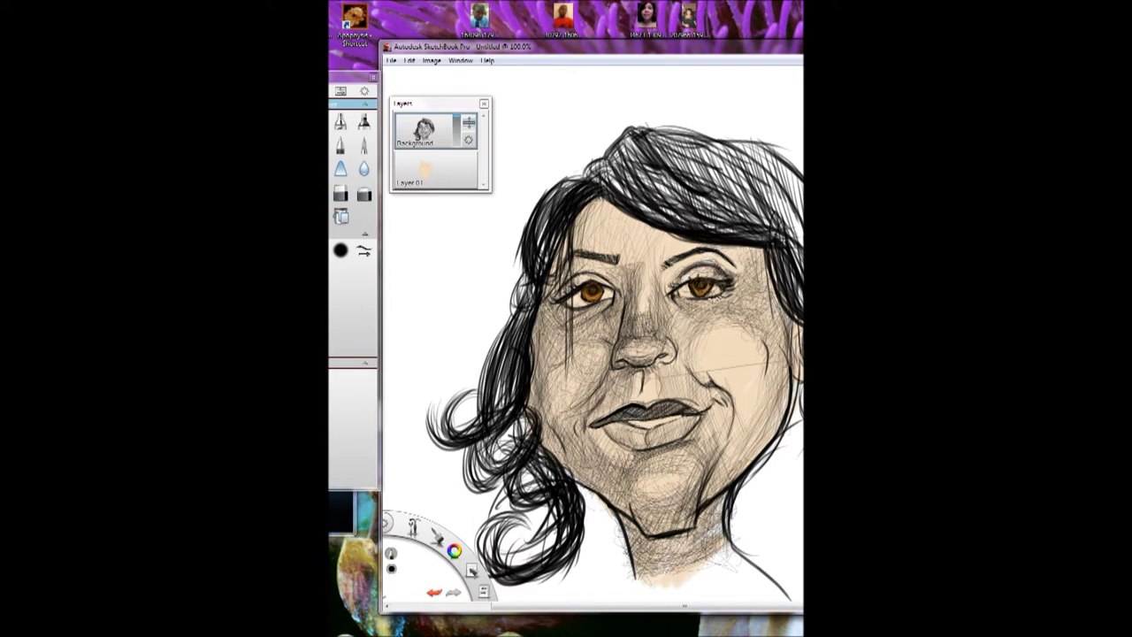
Step: Add light highlights to the pupils and paint white teeth between the lips
{"action": "left_click", "coordinate": [748, 398]}
{"action": "left_click", "coordinate": [595, 289]}
{"action": "mouse_move", "coordinate": [635, 420]}
{"action": "left_mouse_down"}
{"action": "mouse_move", "coordinate": [672, 421]}
{"action": "mouse_move", "coordinate": [650, 430]}
{"action": "left_mouse_up"}
{"action": "left_click", "coordinate": [594, 291]}
Step: On Layer 01, extend the skin tone onto the upper chest and fill the hair and left curls with orange-brown
{"action": "left_click", "coordinate": [425, 170]}
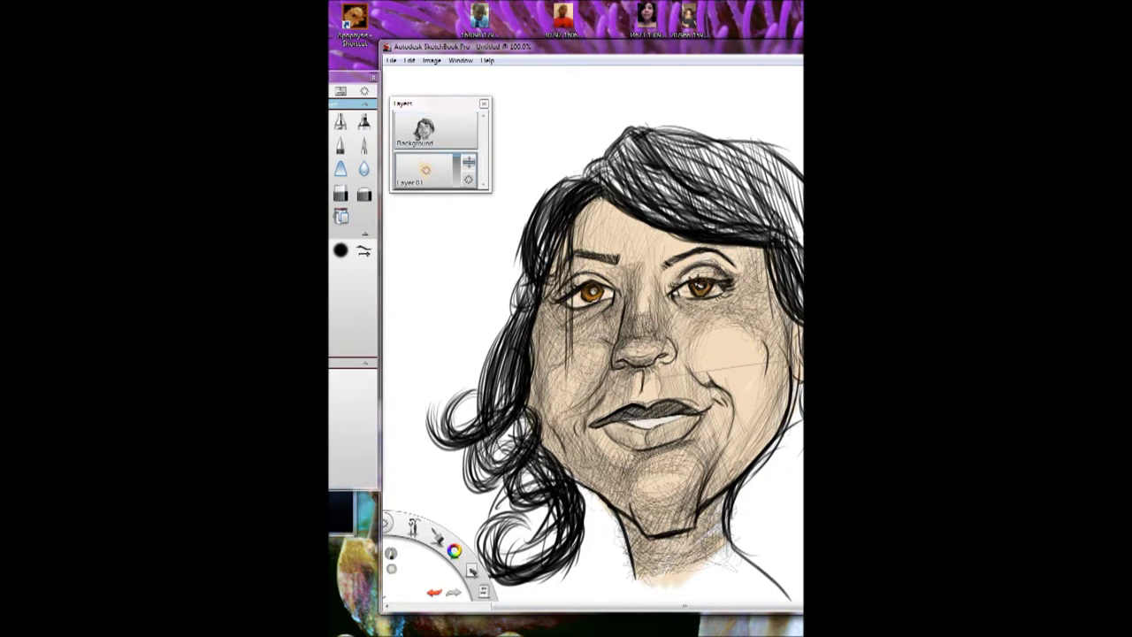
{"action": "mouse_move", "coordinate": [684, 573]}
{"action": "left_mouse_down"}
{"action": "mouse_move", "coordinate": [734, 556]}
{"action": "mouse_move", "coordinate": [744, 591]}
{"action": "mouse_move", "coordinate": [669, 594]}
{"action": "left_mouse_up"}
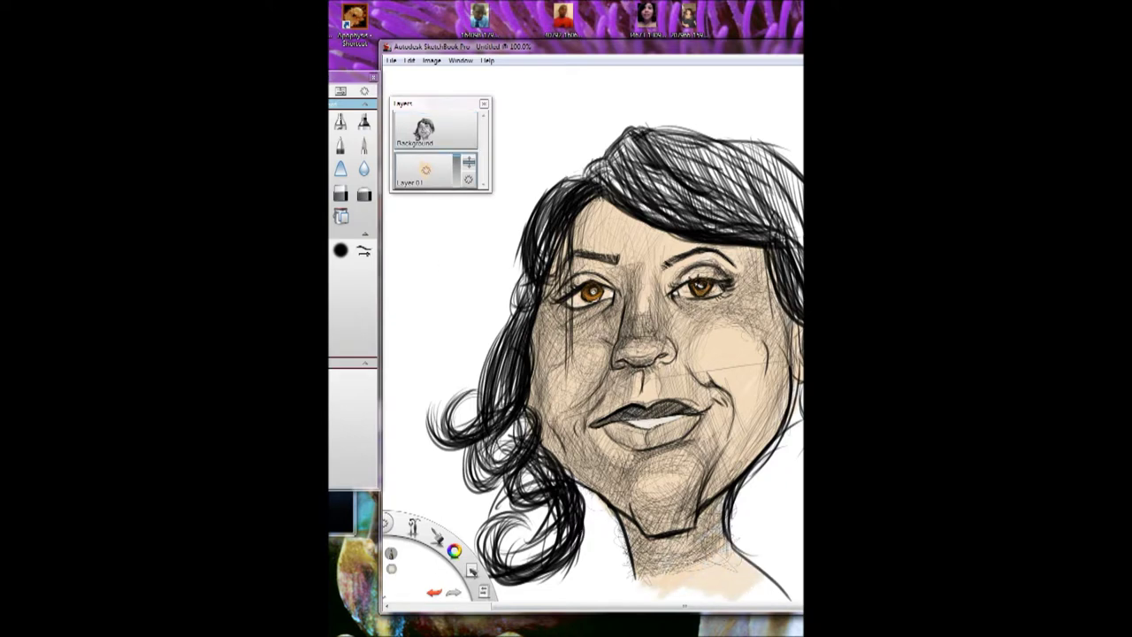
{"action": "mouse_move", "coordinate": [557, 196]}
{"action": "left_mouse_down"}
{"action": "mouse_move", "coordinate": [536, 259]}
{"action": "mouse_move", "coordinate": [552, 204]}
{"action": "left_mouse_up"}
{"action": "mouse_move", "coordinate": [530, 299]}
{"action": "left_mouse_down"}
{"action": "mouse_move", "coordinate": [507, 386]}
{"action": "mouse_move", "coordinate": [492, 394]}
{"action": "mouse_move", "coordinate": [611, 164]}
{"action": "mouse_move", "coordinate": [659, 190]}
{"action": "mouse_move", "coordinate": [699, 142]}
{"action": "mouse_move", "coordinate": [778, 239]}
{"action": "left_mouse_up"}
{"action": "left_click_drag", "start_coordinate": [518, 363], "coordinate": [499, 420]}
{"action": "left_click_drag", "start_coordinate": [478, 389], "coordinate": [442, 437]}
{"action": "mouse_move", "coordinate": [495, 336]}
{"action": "left_mouse_down"}
{"action": "mouse_move", "coordinate": [482, 478]}
{"action": "mouse_move", "coordinate": [469, 491]}
{"action": "left_mouse_up"}
{"action": "left_click_drag", "start_coordinate": [513, 482], "coordinate": [548, 456]}
{"action": "left_click_drag", "start_coordinate": [569, 505], "coordinate": [542, 460]}
{"action": "left_click_drag", "start_coordinate": [542, 208], "coordinate": [538, 236]}
Step: Erase the stray sketch lines beside the left jaw and neck on the Background layer
{"action": "left_click", "coordinate": [364, 169]}
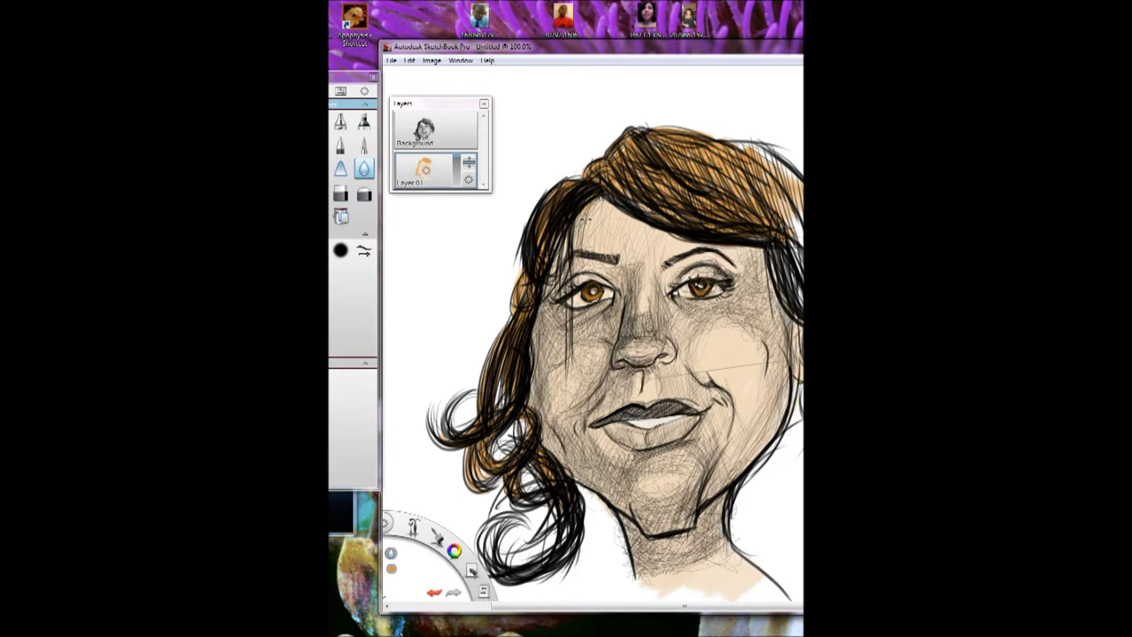
{"action": "left_click", "coordinate": [340, 169]}
{"action": "left_click", "coordinate": [340, 193]}
{"action": "left_click", "coordinate": [425, 131]}
{"action": "mouse_move", "coordinate": [590, 493]}
{"action": "left_mouse_down"}
{"action": "mouse_move", "coordinate": [629, 554]}
{"action": "mouse_move", "coordinate": [614, 522]}
{"action": "left_mouse_up"}
Step: Brush a light skin tone onto the nose on Layer 01
{"action": "left_click", "coordinate": [423, 167]}
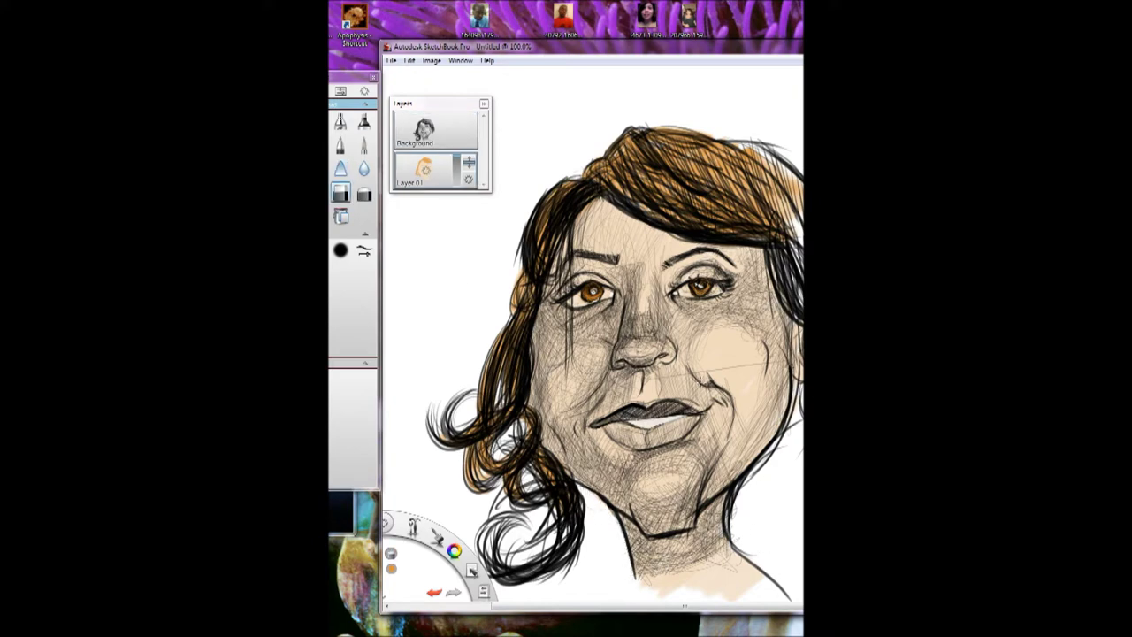
{"action": "left_click", "coordinate": [318, 122]}
{"action": "mouse_move", "coordinate": [651, 361]}
{"action": "left_mouse_down"}
{"action": "mouse_move", "coordinate": [644, 340]}
{"action": "mouse_move", "coordinate": [666, 329]}
{"action": "left_mouse_up"}
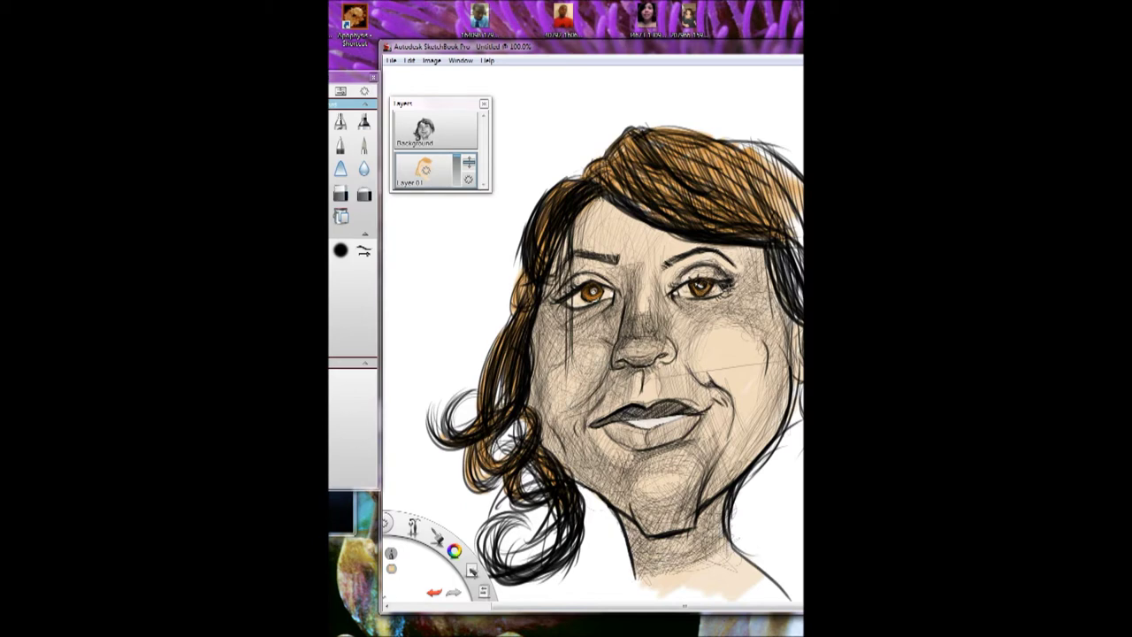
Step: On the Background layer, try erasing the nose hatching, undo that, and erase stray marks at the left jaw
{"action": "left_click", "coordinate": [426, 131]}
{"action": "left_click", "coordinate": [341, 193]}
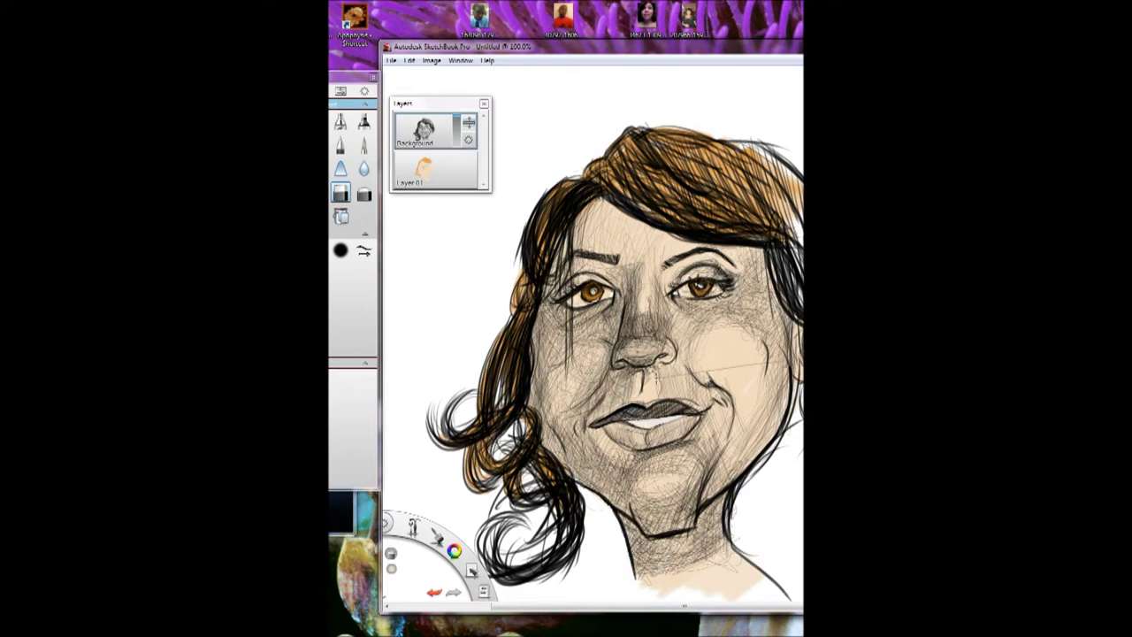
{"action": "left_click_drag", "start_coordinate": [658, 363], "coordinate": [633, 354]}
{"action": "key", "text": "ctrl+z"}
{"action": "key", "text": "ctrl+z"}
{"action": "mouse_move", "coordinate": [566, 482]}
{"action": "left_mouse_down"}
{"action": "mouse_move", "coordinate": [541, 442]}
{"action": "mouse_move", "coordinate": [571, 494]}
{"action": "left_mouse_up"}
Step: Return to the pencil brush and soften the dark lines at the left eye's outer corner and the left eyebrow
{"action": "key", "text": "s"}
{"action": "mouse_move", "coordinate": [570, 306]}
{"action": "left_mouse_down"}
{"action": "mouse_move", "coordinate": [570, 357]}
{"action": "mouse_move", "coordinate": [569, 287]}
{"action": "left_mouse_up"}
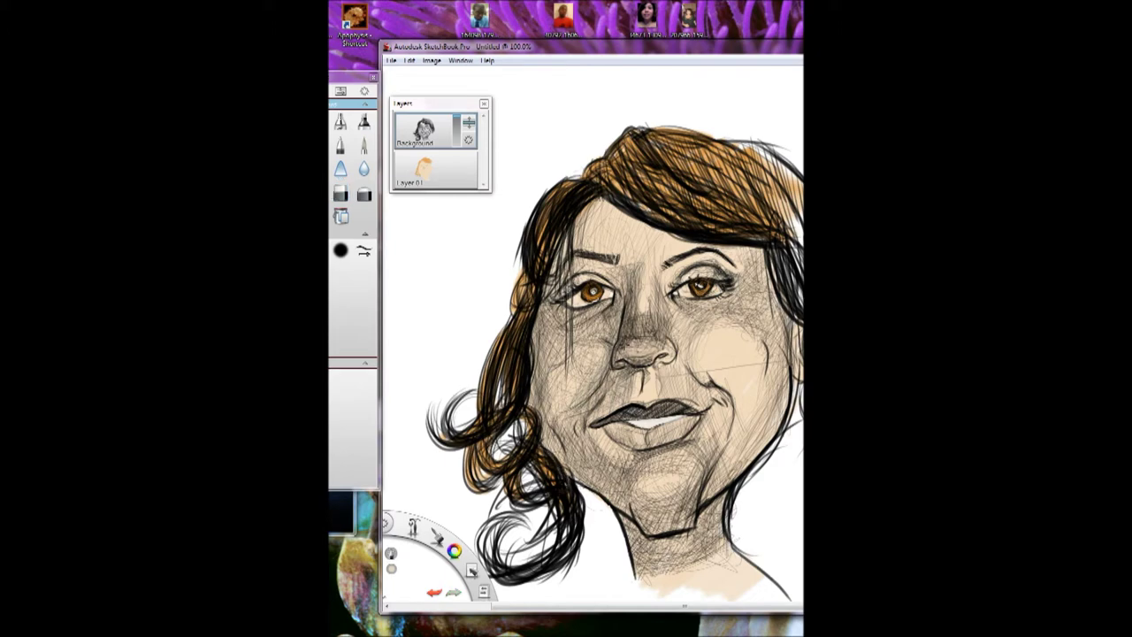
{"action": "left_click_drag", "start_coordinate": [609, 260], "coordinate": [577, 254]}
Step: On Layer 01, test a red swatch beside the neck and color the upper lip red and the lower lip pink
{"action": "left_click", "coordinate": [426, 170]}
{"action": "left_click_drag", "start_coordinate": [799, 469], "coordinate": [793, 500]}
{"action": "mouse_move", "coordinate": [594, 424]}
{"action": "left_mouse_down"}
{"action": "mouse_move", "coordinate": [640, 409]}
{"action": "mouse_move", "coordinate": [706, 408]}
{"action": "left_mouse_up"}
{"action": "mouse_move", "coordinate": [611, 423]}
{"action": "left_mouse_down"}
{"action": "mouse_move", "coordinate": [637, 437]}
{"action": "mouse_move", "coordinate": [676, 435]}
{"action": "left_mouse_up"}
Step: On the Background layer, stroke white highlights through the left hair and along the fringe
{"action": "left_click", "coordinate": [426, 130]}
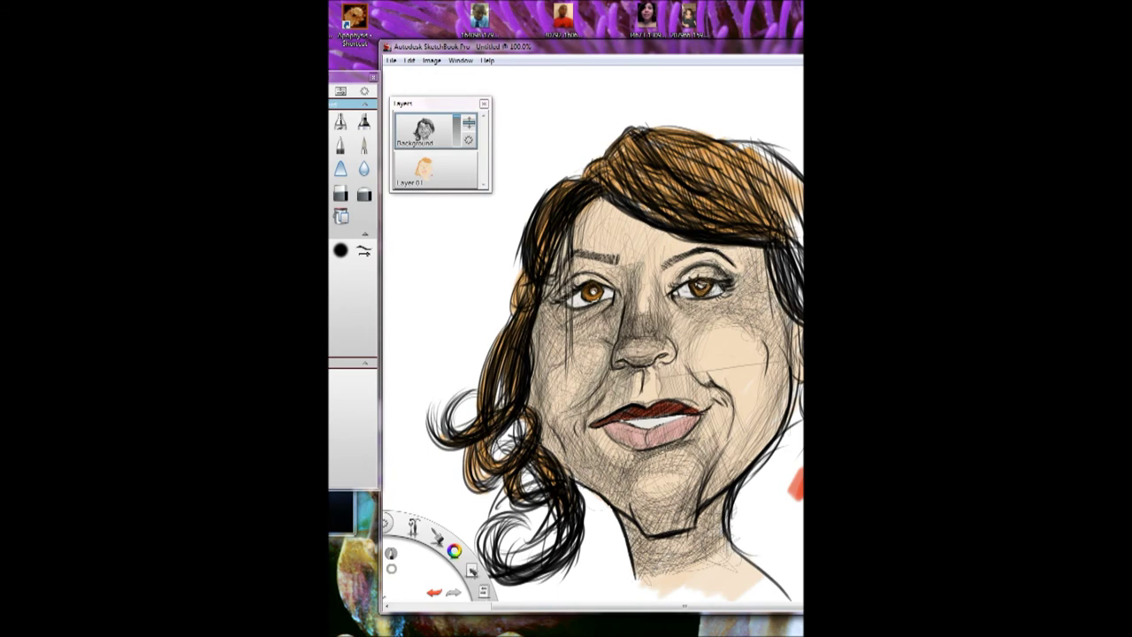
{"action": "left_click_drag", "start_coordinate": [529, 317], "coordinate": [499, 428]}
{"action": "mouse_move", "coordinate": [597, 183]}
{"action": "left_mouse_down"}
{"action": "mouse_move", "coordinate": [672, 228]}
{"action": "mouse_move", "coordinate": [780, 244]}
{"action": "left_mouse_up"}
{"action": "mouse_move", "coordinate": [667, 223]}
{"action": "left_mouse_down"}
{"action": "mouse_move", "coordinate": [600, 184]}
{"action": "mouse_move", "coordinate": [534, 264]}
{"action": "left_mouse_up"}
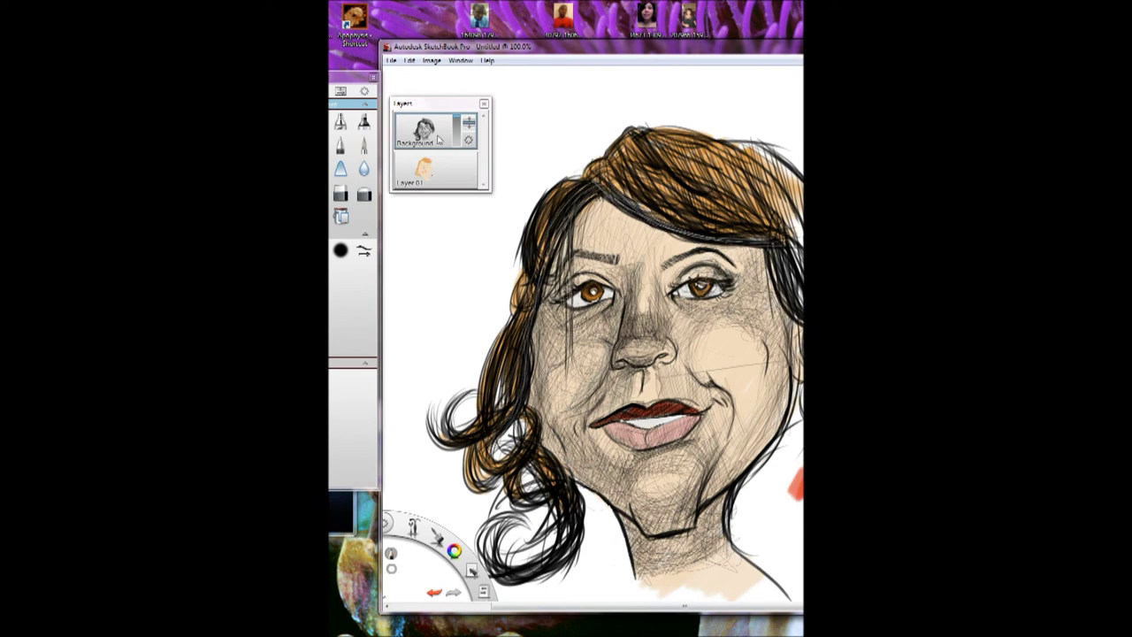